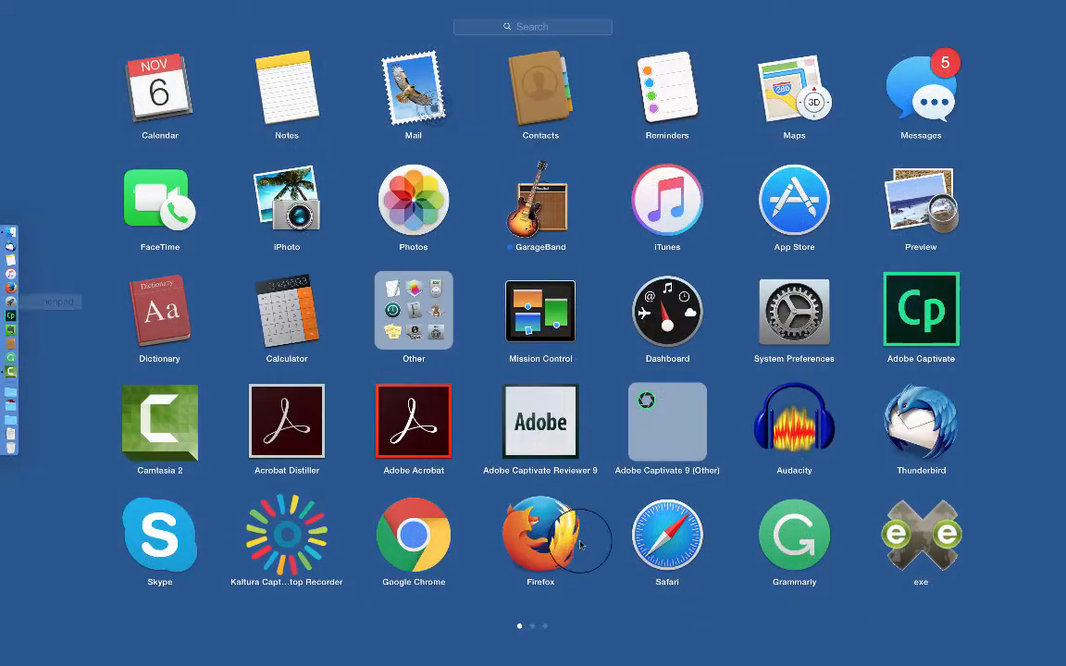
# Step: Launch Adobe Animate CC 2017 from the installed applications
pyautogui.moveTo(730, 599); pyautogui.dragTo(488, 542)
pyautogui.click(663, 525)
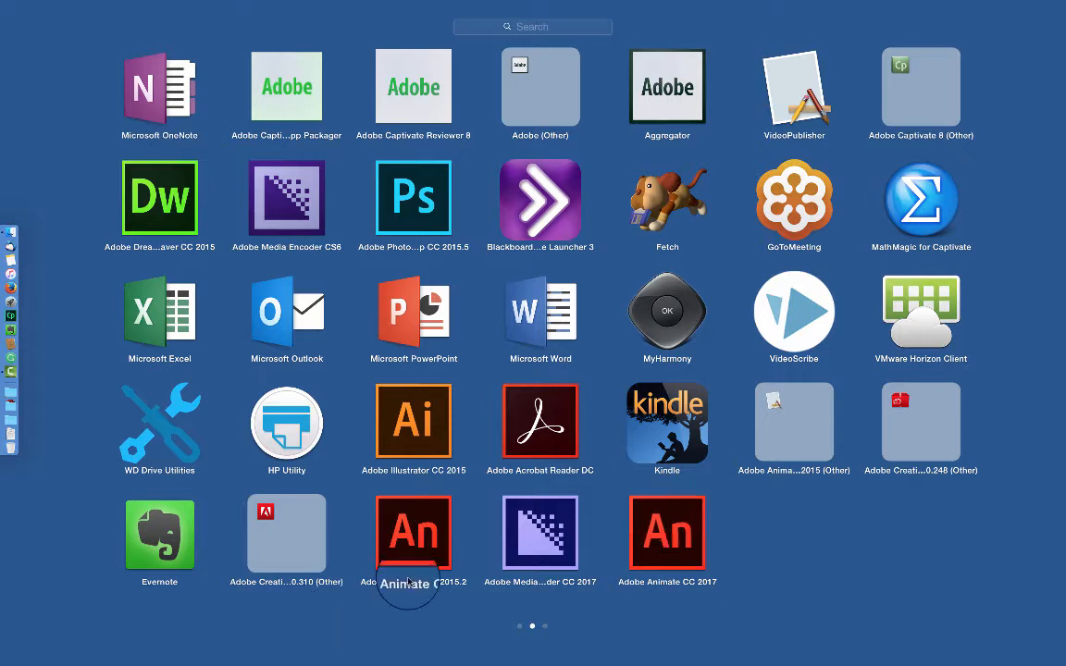
pyautogui.click(666, 548)
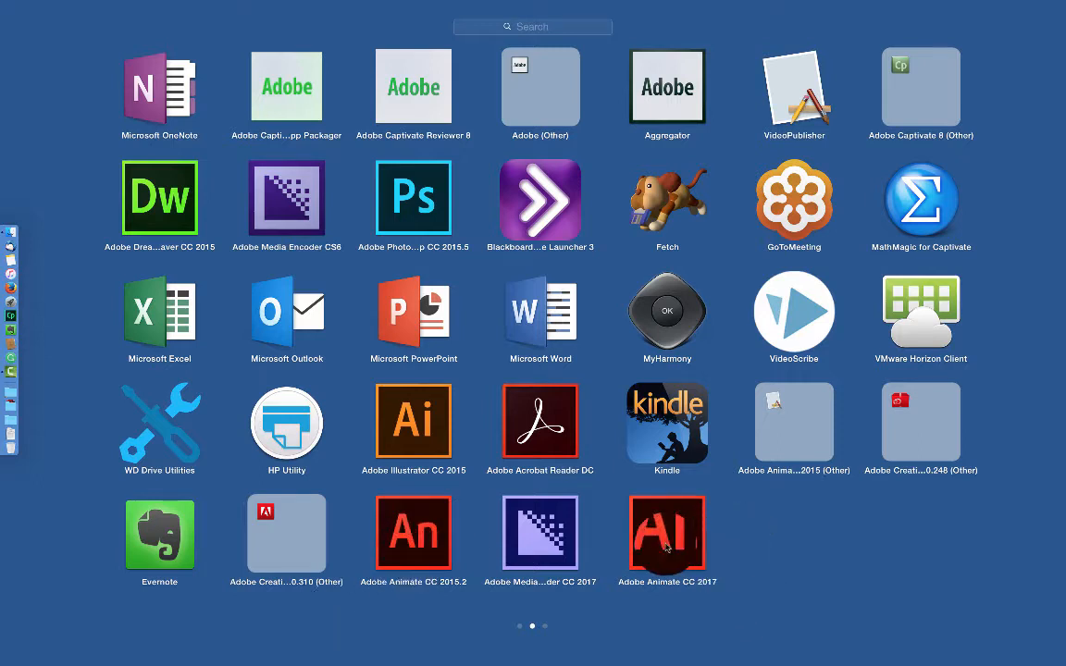
pyautogui.click(666, 547)
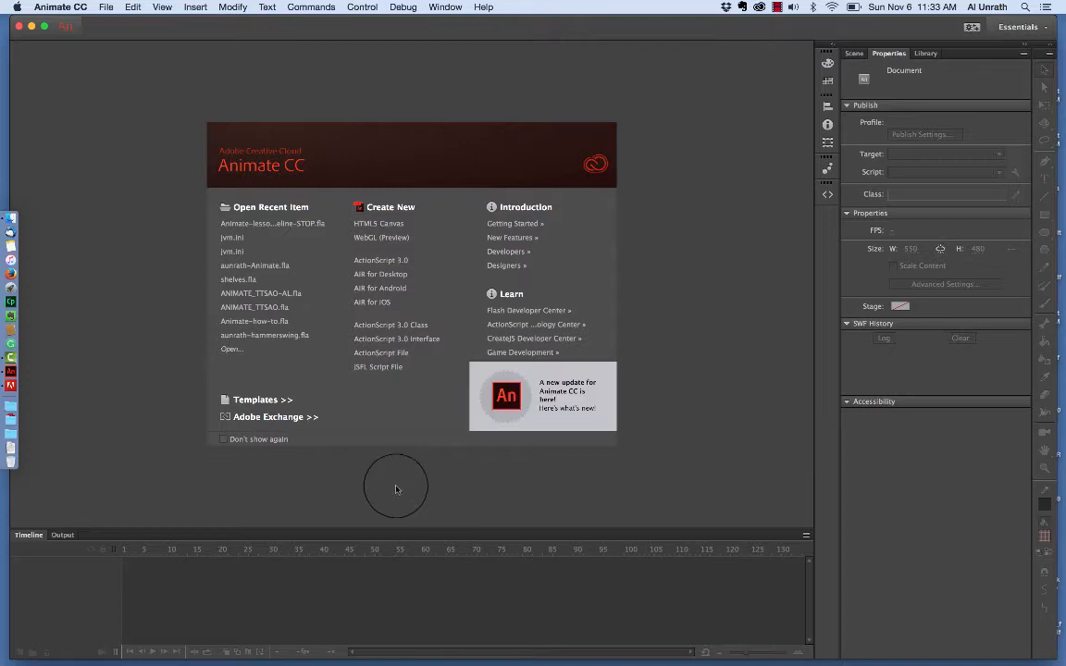
# Step: Open the recent document Animate-lesson-timeline-STOP.fla, close the trial window and decline to quit
pyautogui.click(302, 227)
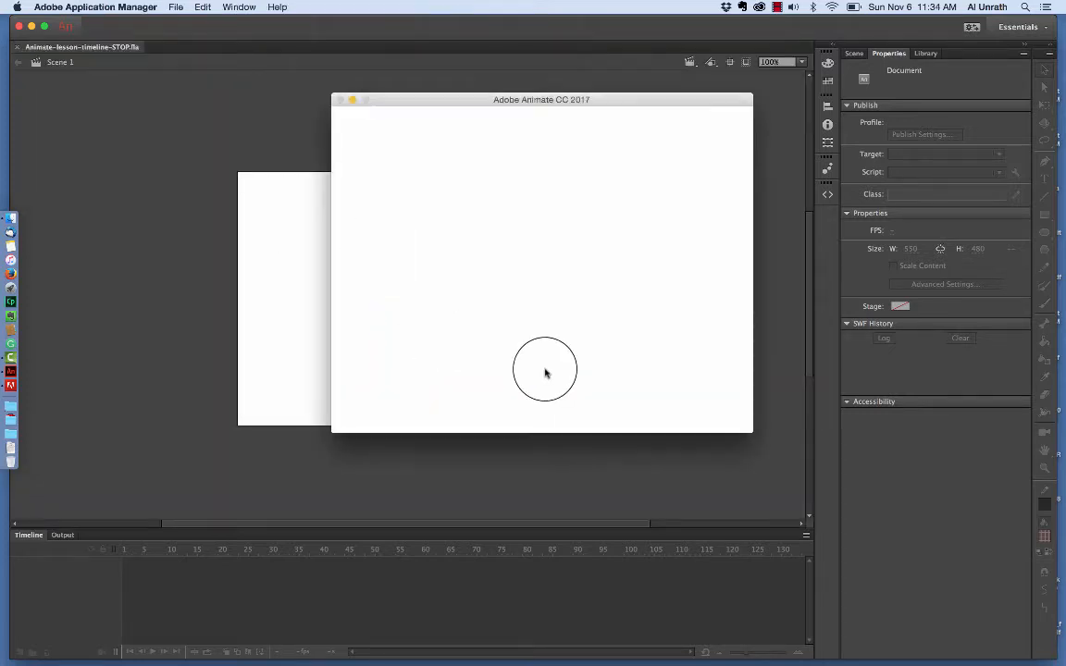
pyautogui.click(342, 100)
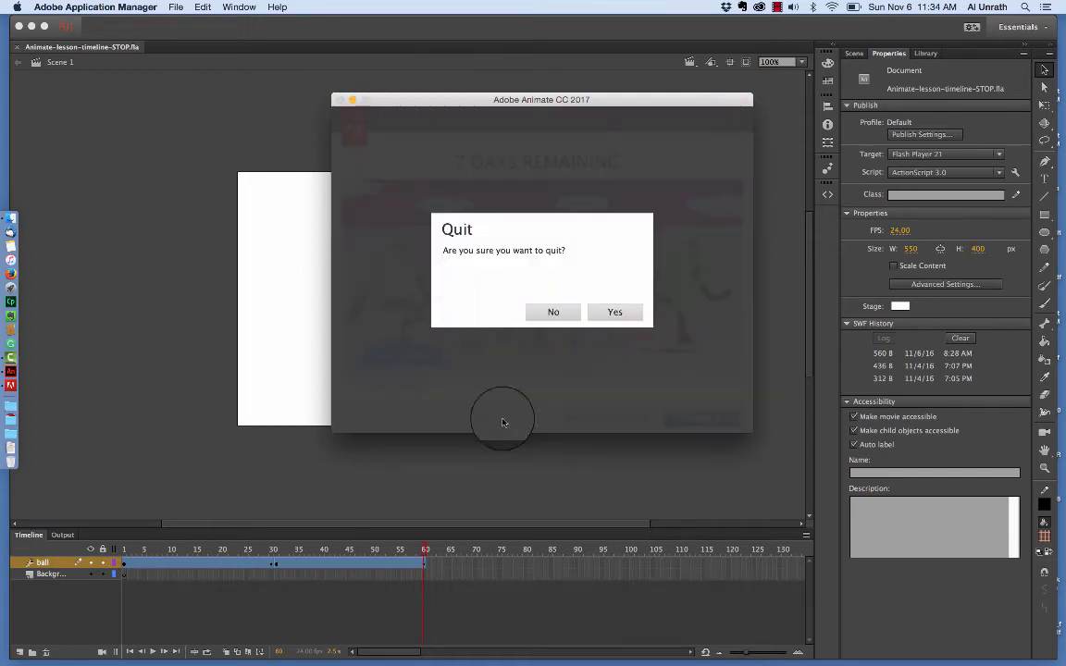
pyautogui.click(560, 311)
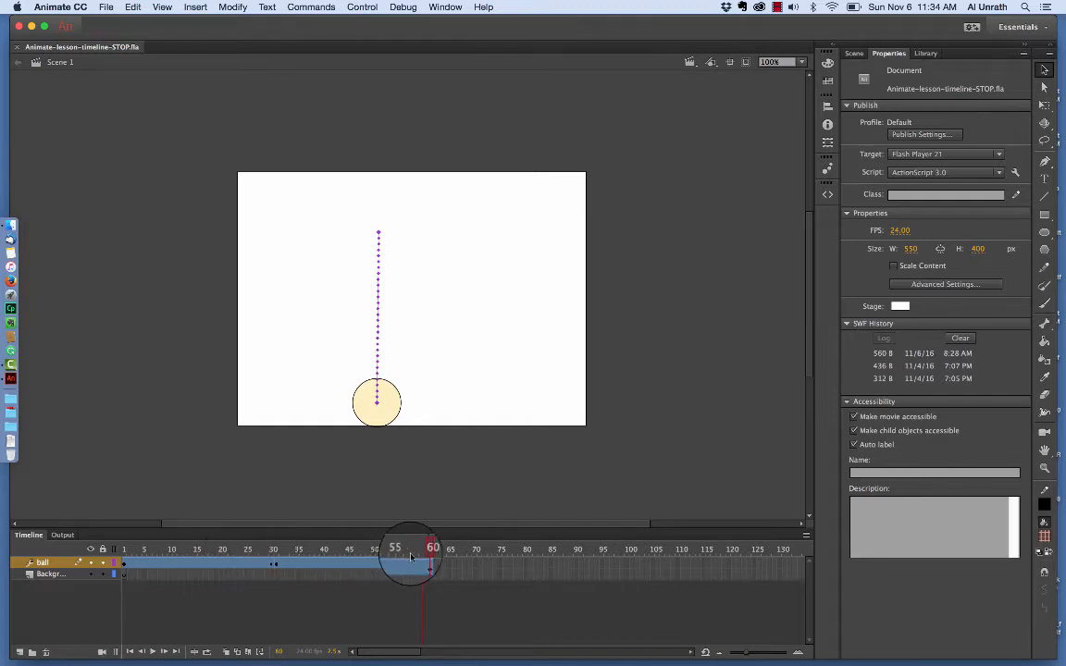
# Step: Move the playhead to frame 1 and add a new top layer named ACTIONS to the timeline
pyautogui.moveTo(424, 555); pyautogui.dragTo(92, 535)
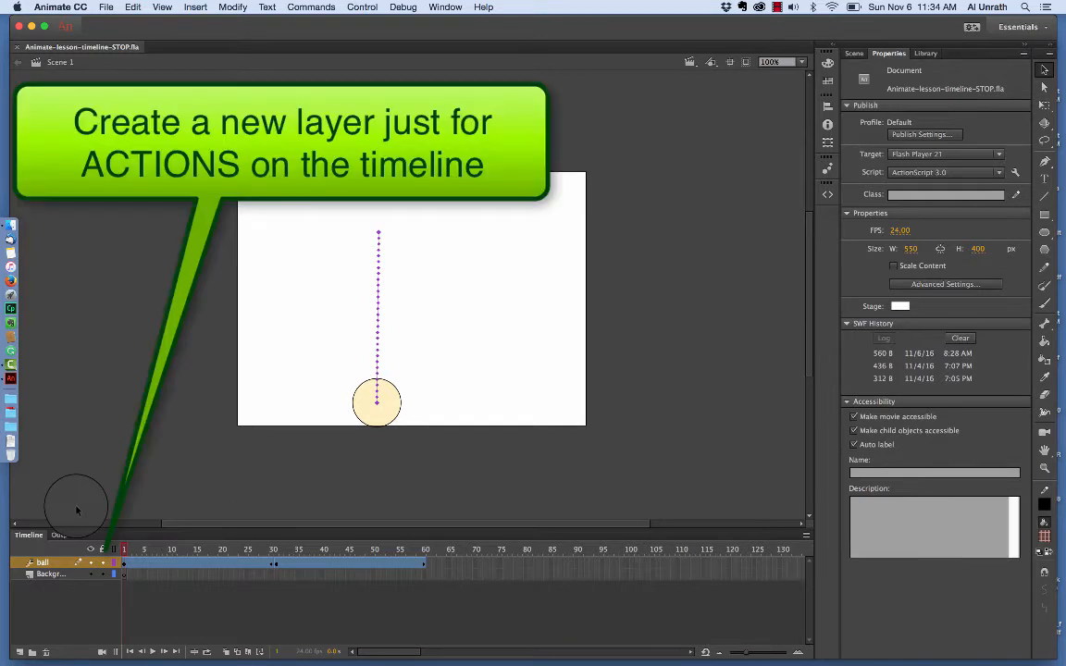
pyautogui.click(20, 652)
pyautogui.doubleClick(51, 562)
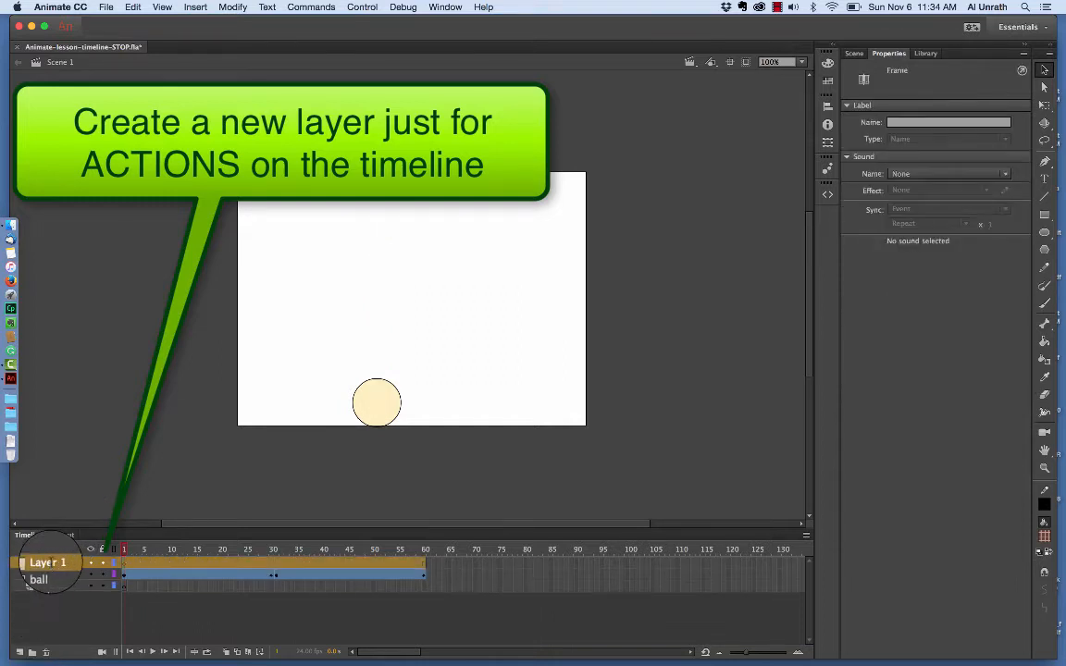
pyautogui.write('a')
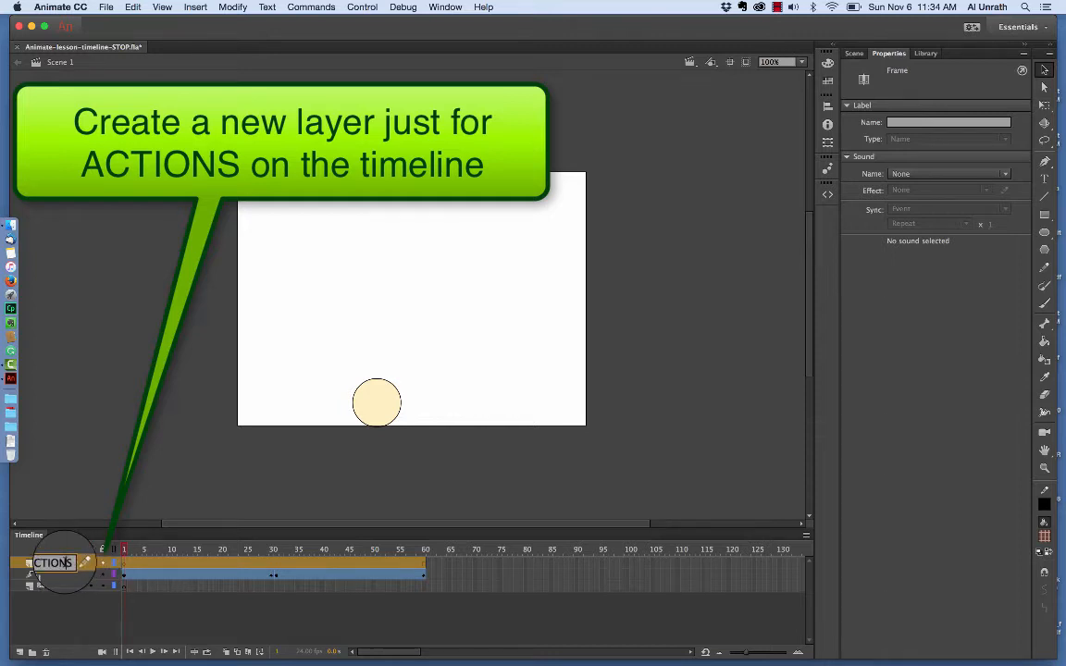
pyautogui.press('Return')
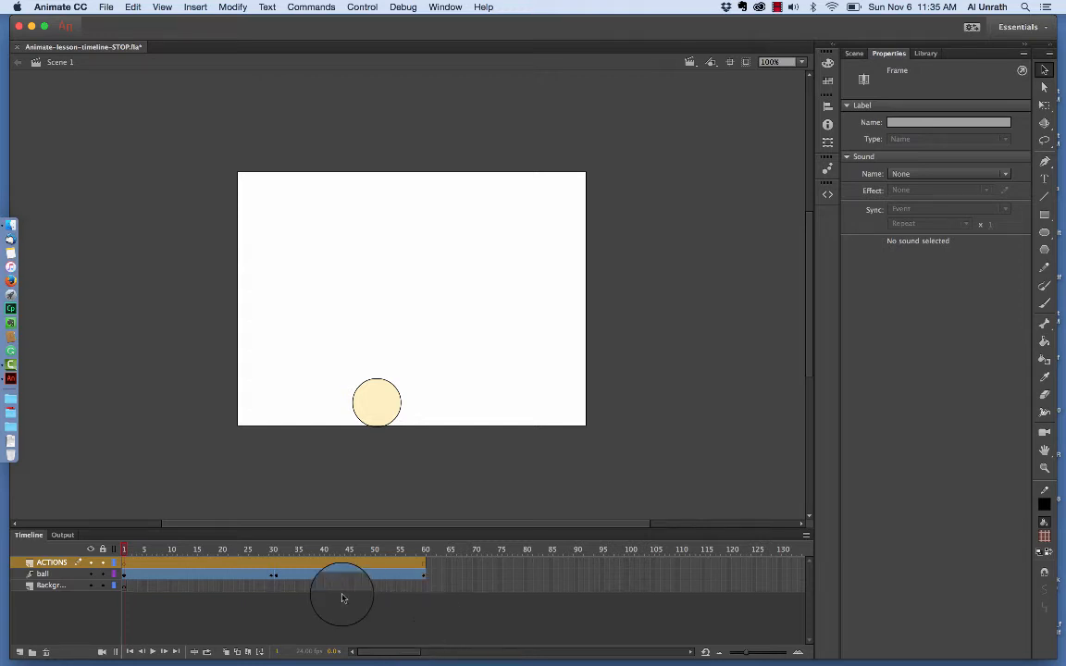
# Step: Select only frame 60 on the ACTIONS layer and test the movie in the browser
pyautogui.click(190, 563)
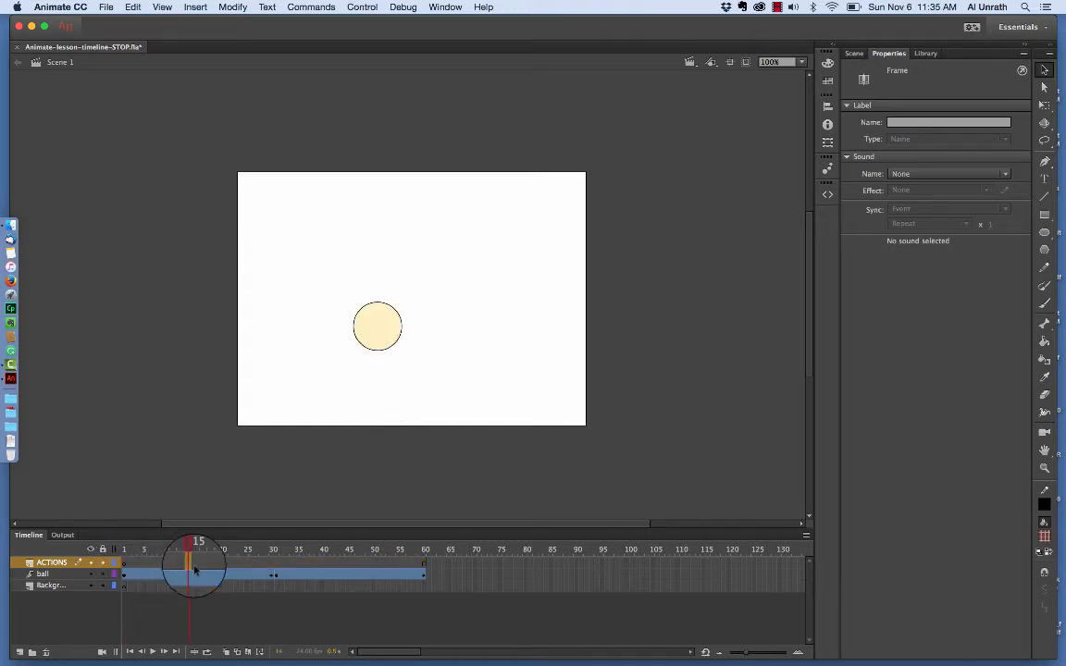
pyautogui.click(423, 563)
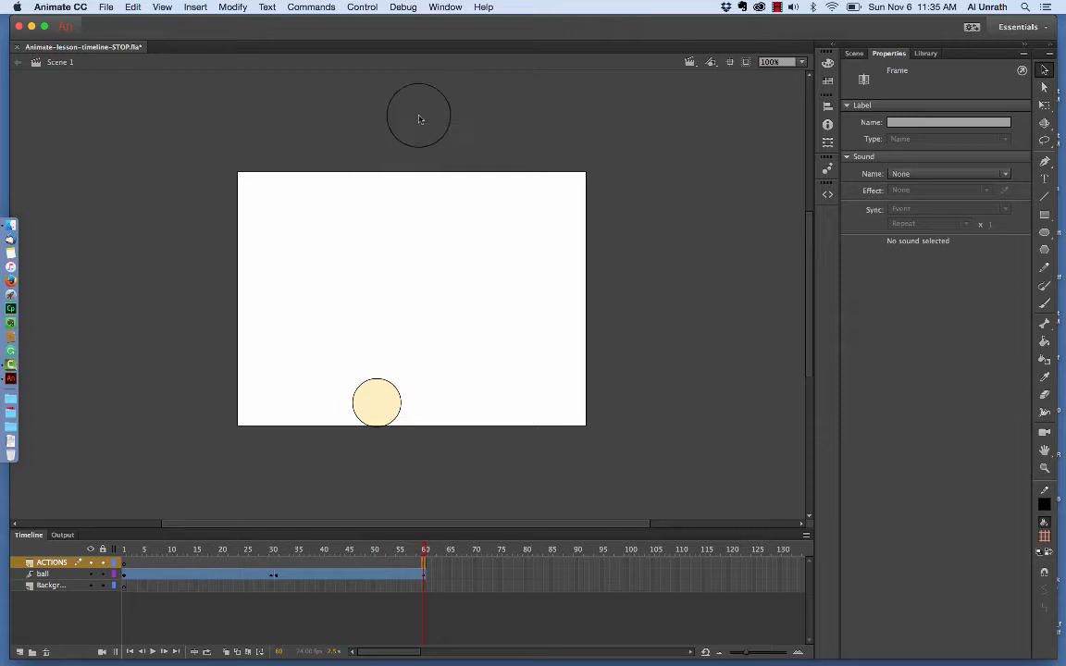
pyautogui.click(371, 8)
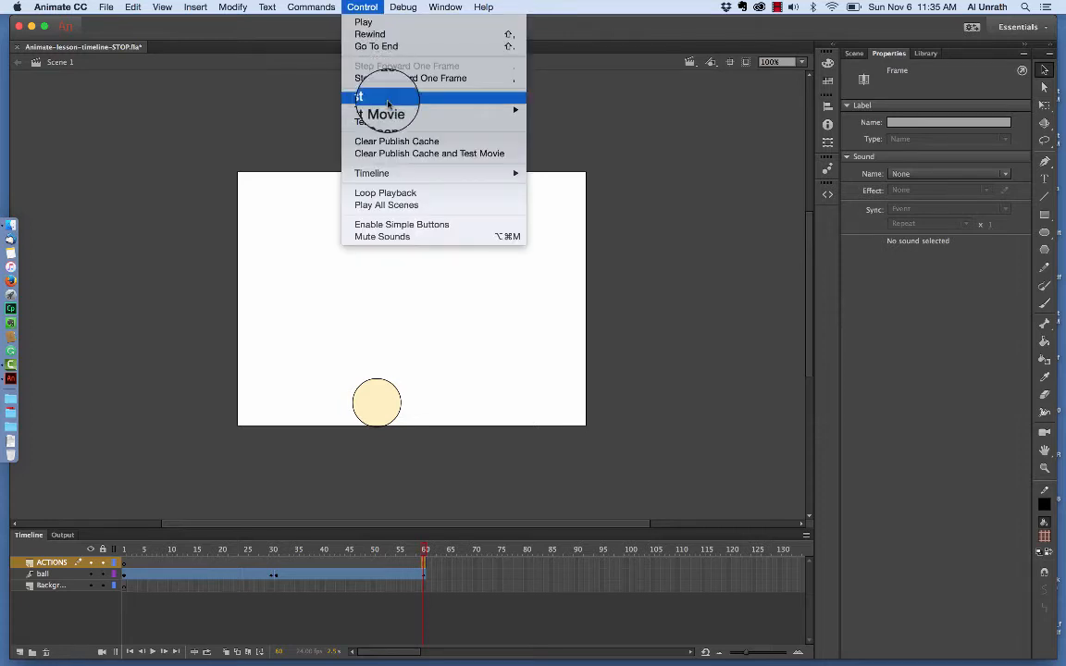
pyautogui.moveTo(388, 110)
pyautogui.click(581, 121)
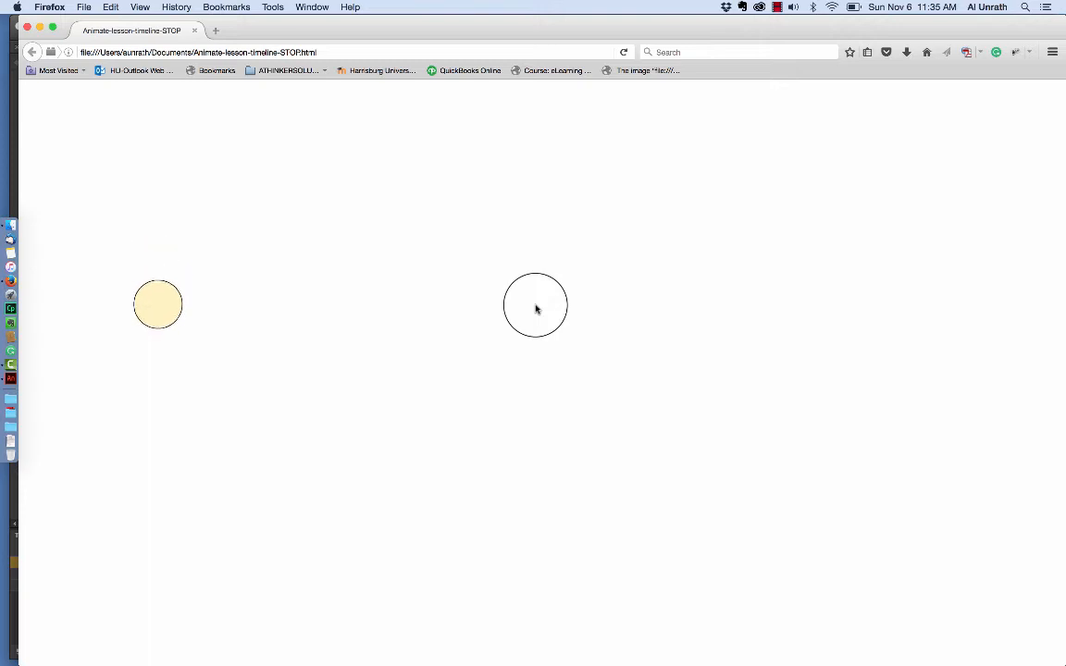
# Step: Watch the ball animation play in the browser and quit Firefox
pyautogui.moveTo(535, 309); pyautogui.dragTo(441, 225)
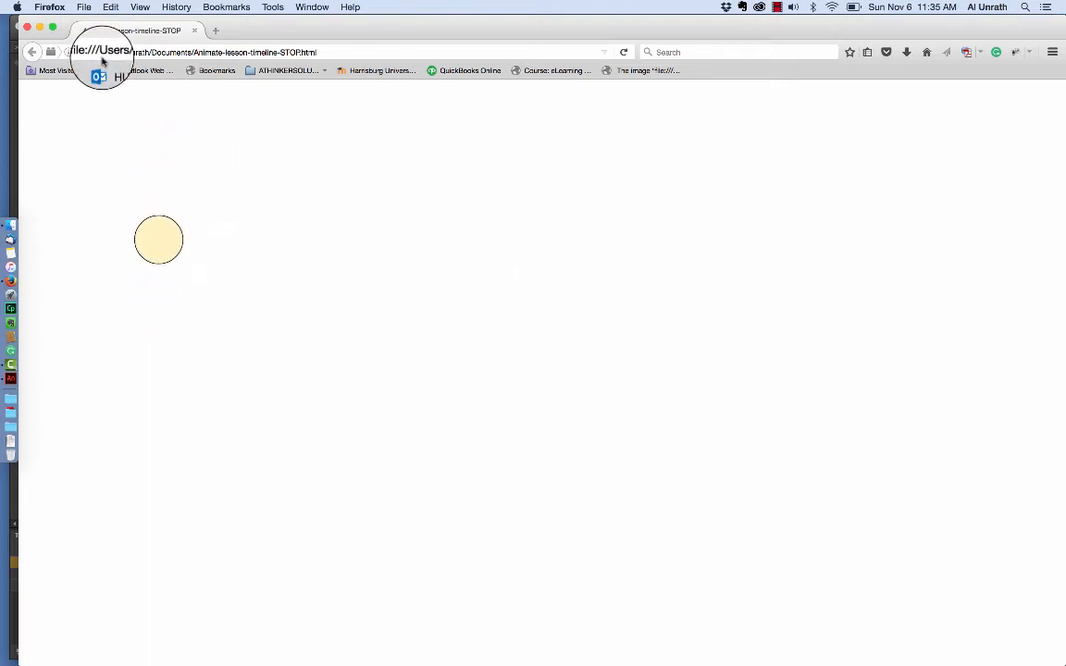
pyautogui.click(48, 7)
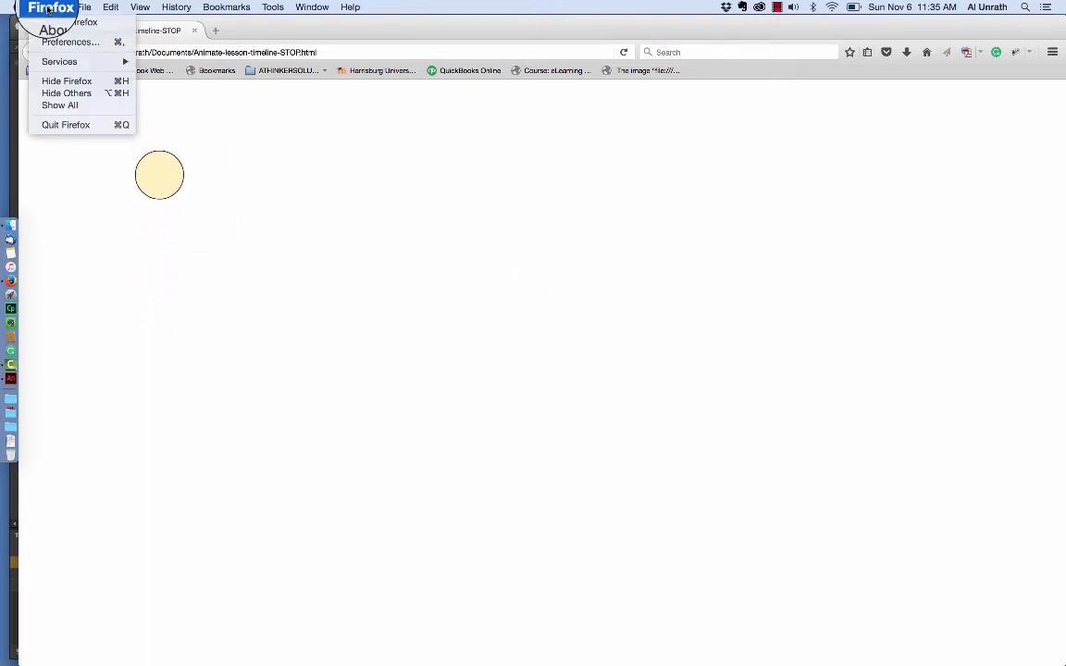
pyautogui.click(63, 126)
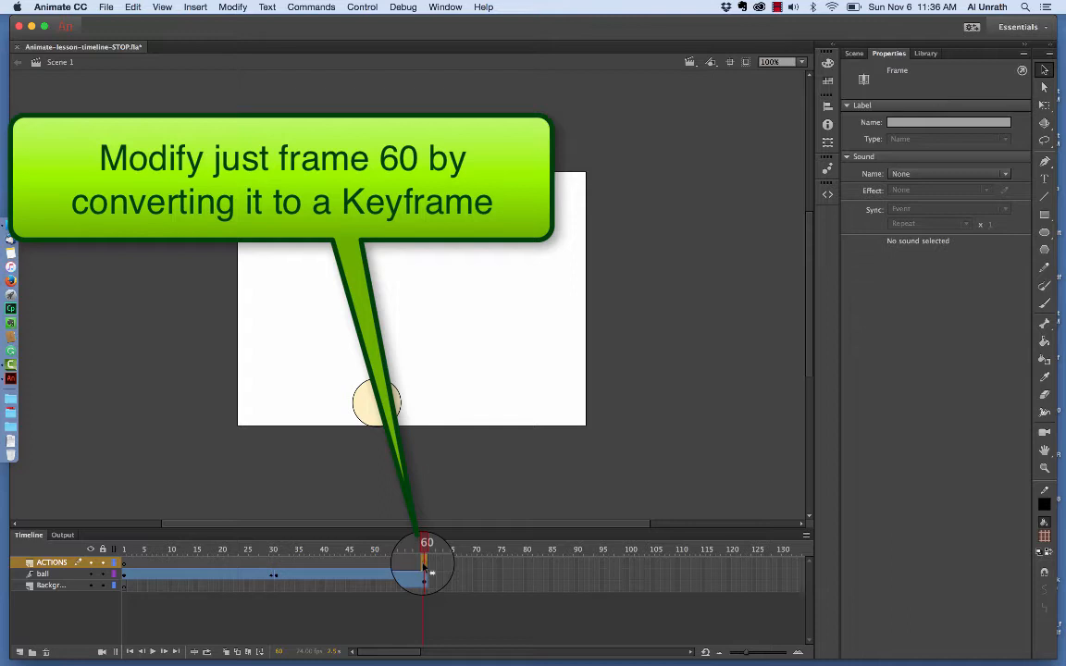
# Step: Convert the selected frame 60 on the ACTIONS layer to a keyframe
pyautogui.click(232, 8)
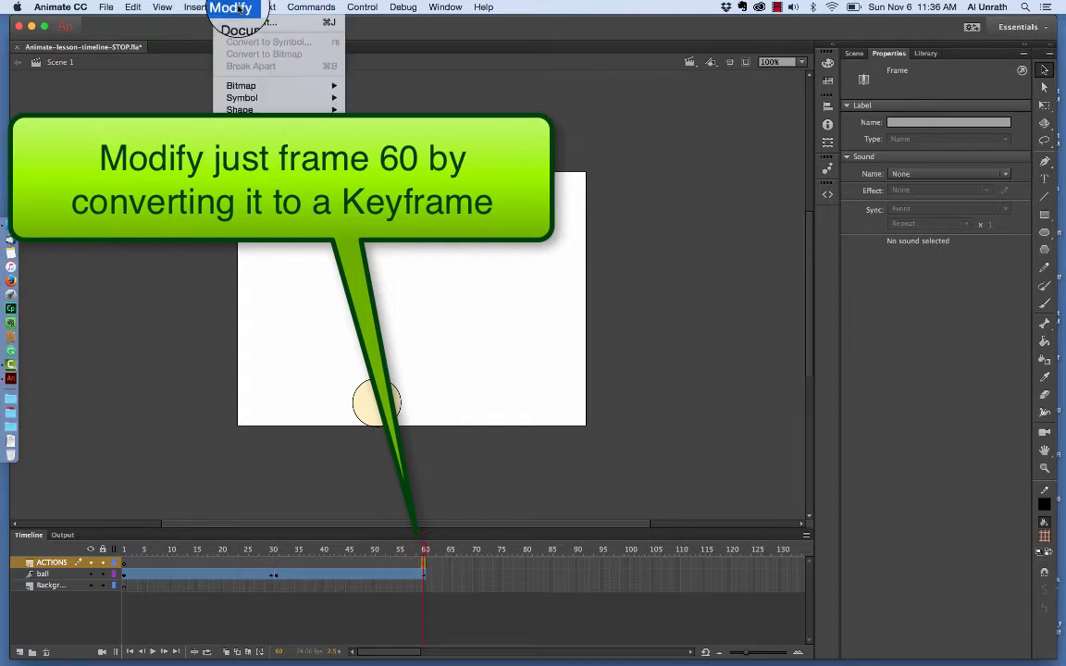
pyautogui.moveTo(260, 144)
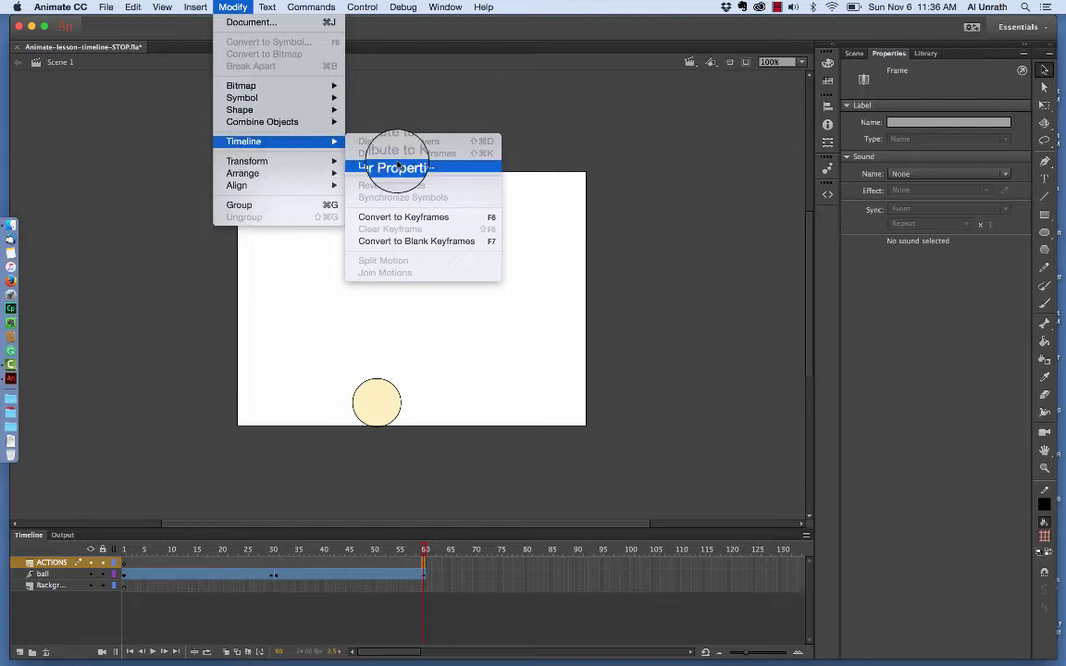
pyautogui.click(409, 220)
pyautogui.click(472, 518)
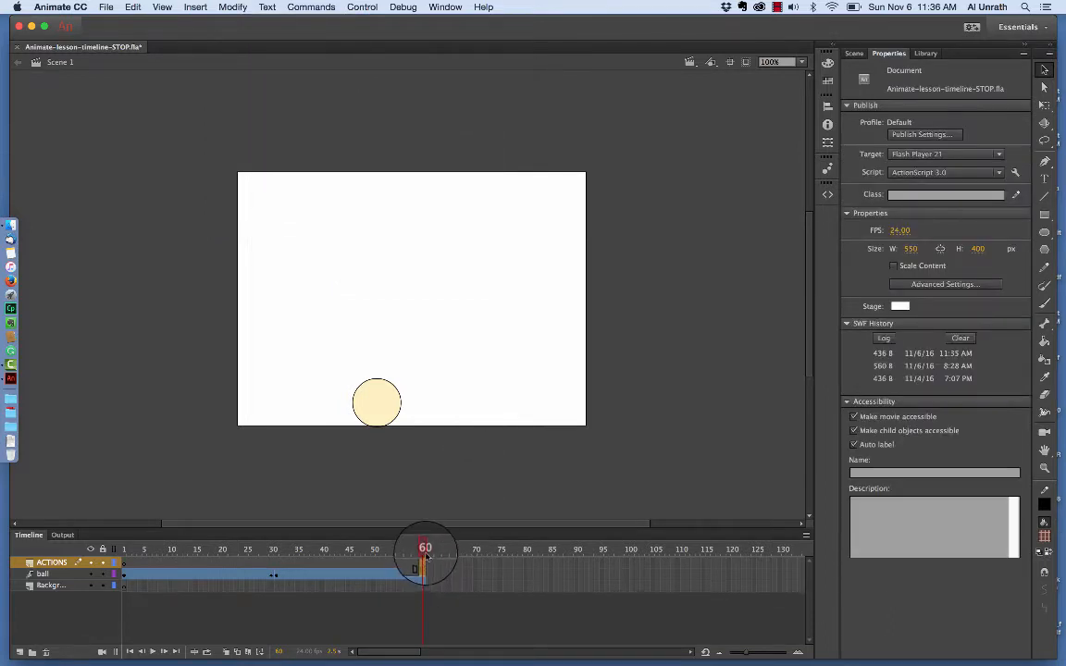
# Step: Select the frame 60 keyframe on the ACTIONS layer and open its Actions editor
pyautogui.moveTo(421, 552)
pyautogui.mouseDown()
pyautogui.moveTo(399, 553)
pyautogui.moveTo(424, 566)
pyautogui.mouseUp()
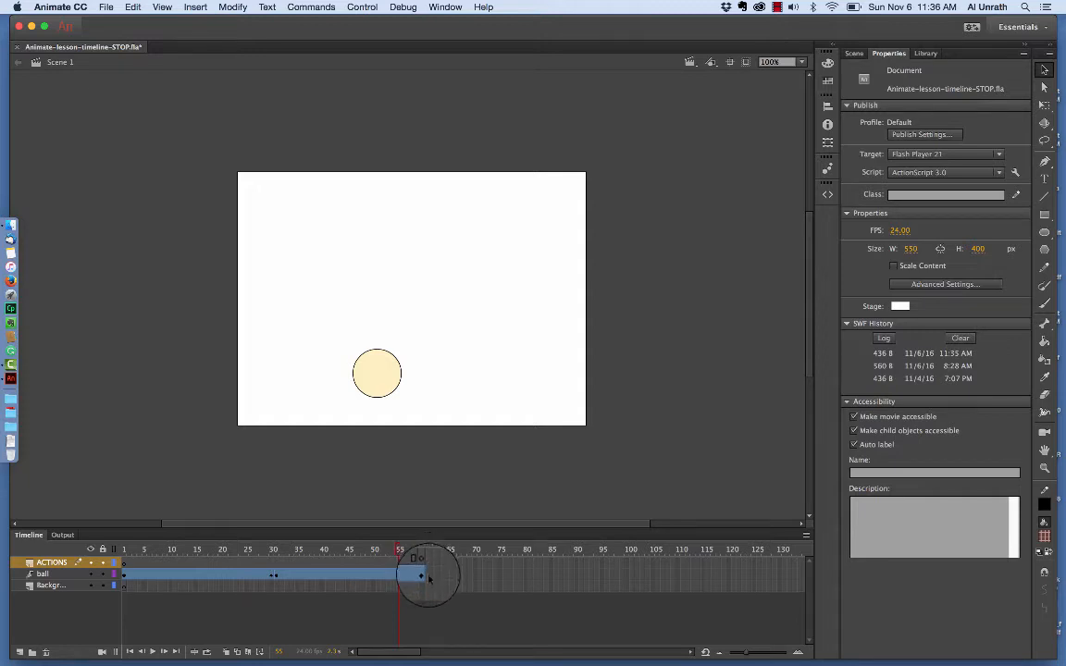
pyautogui.click(423, 564)
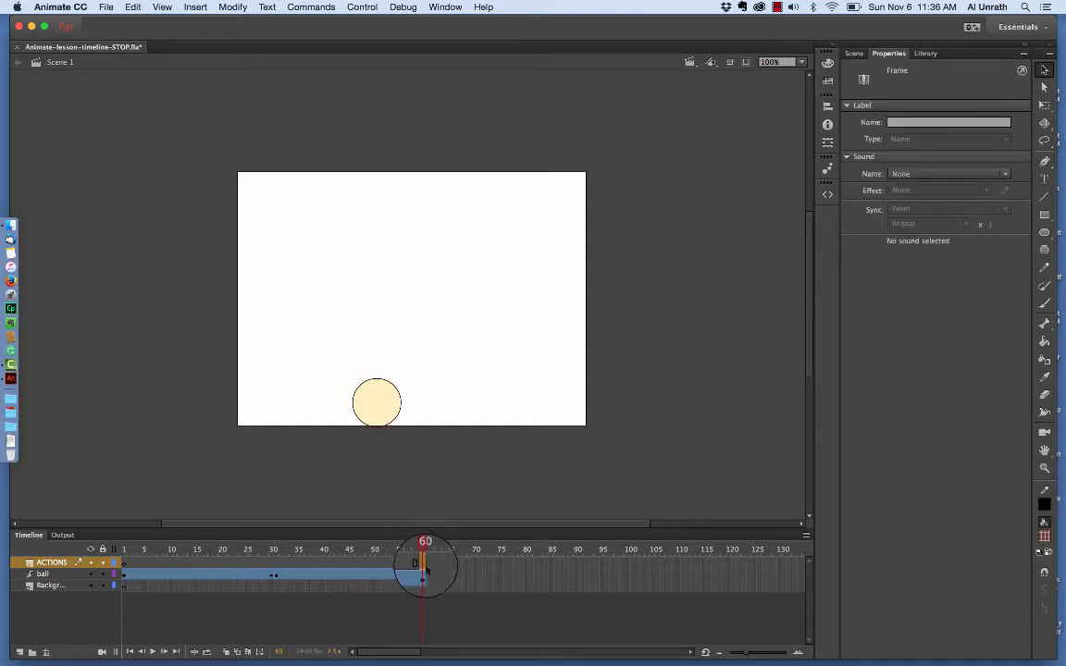
pyautogui.click(419, 576)
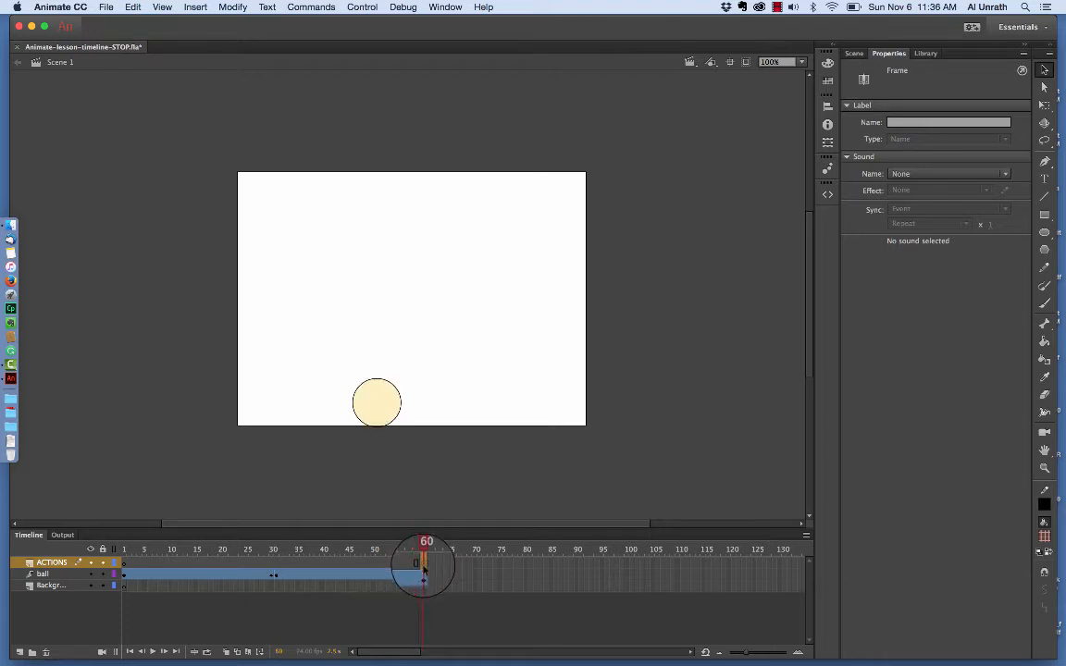
pyautogui.click(424, 568)
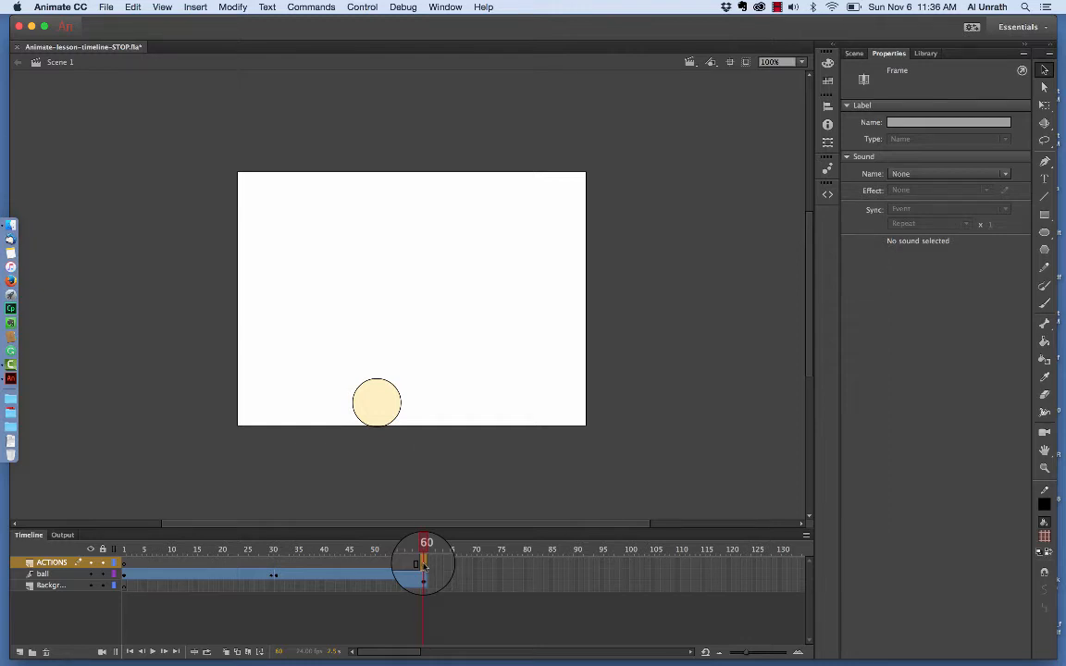
pyautogui.rightClick(423, 565)
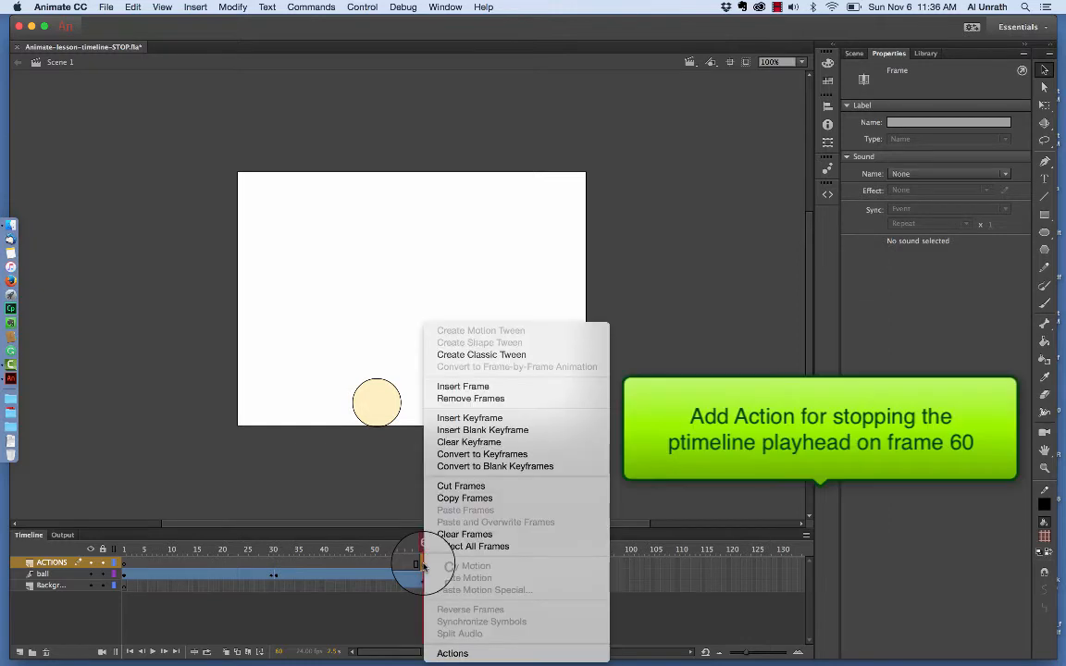
pyautogui.click(469, 654)
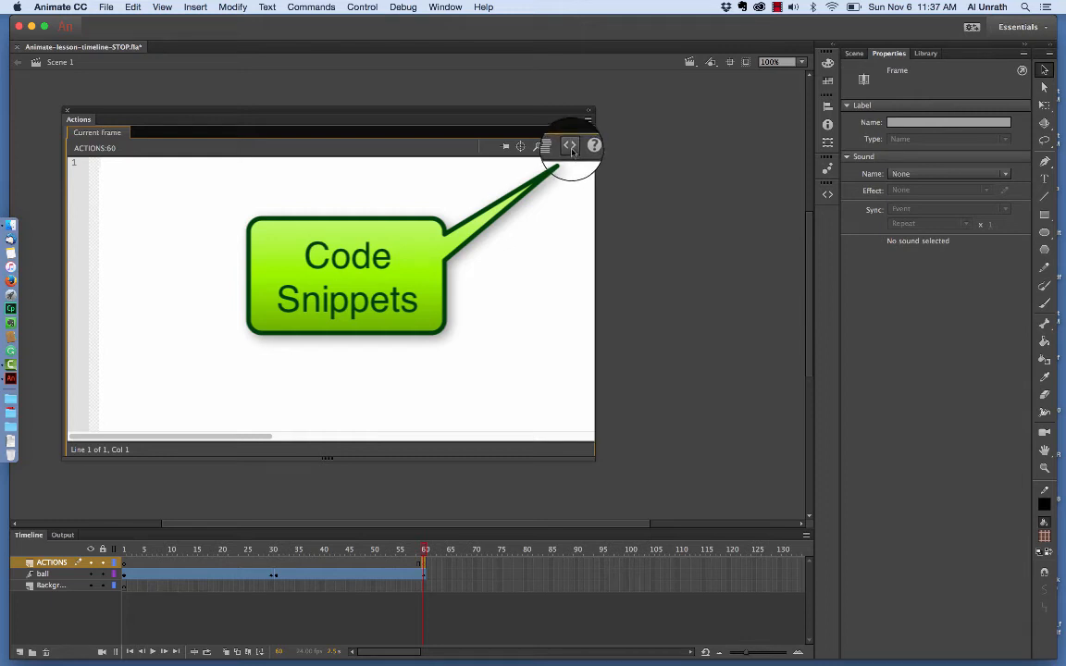
# Step: Insert the ActionScript Timeline Navigation snippet "Stop at This Frame" into frame 60's script and close the Actions editor
pyautogui.click(570, 147)
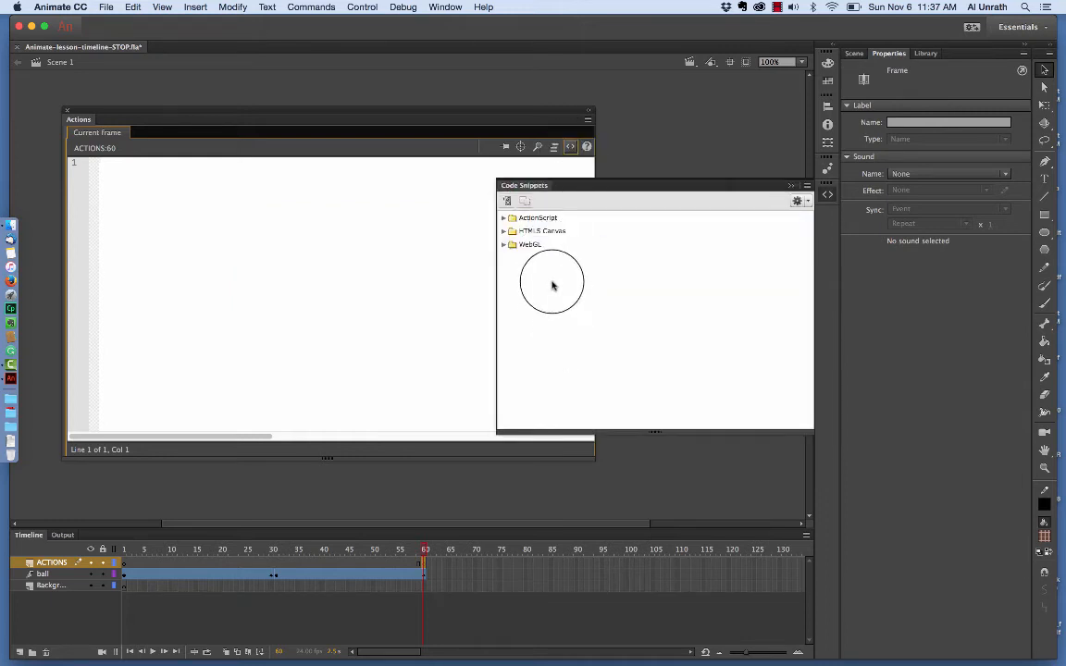
pyautogui.click(503, 219)
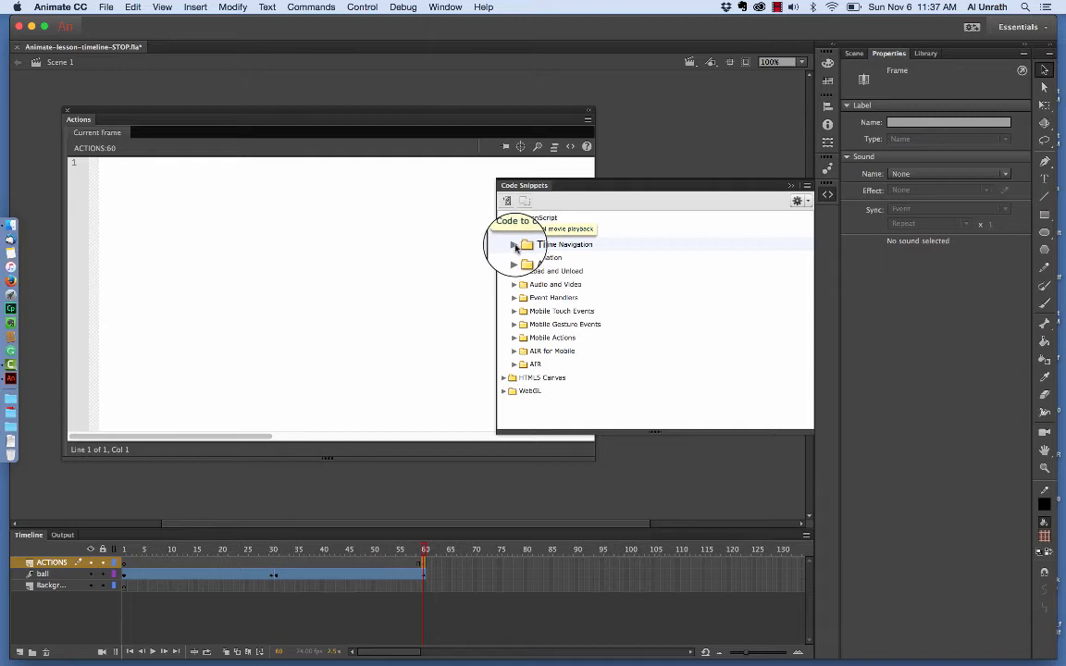
pyautogui.click(515, 245)
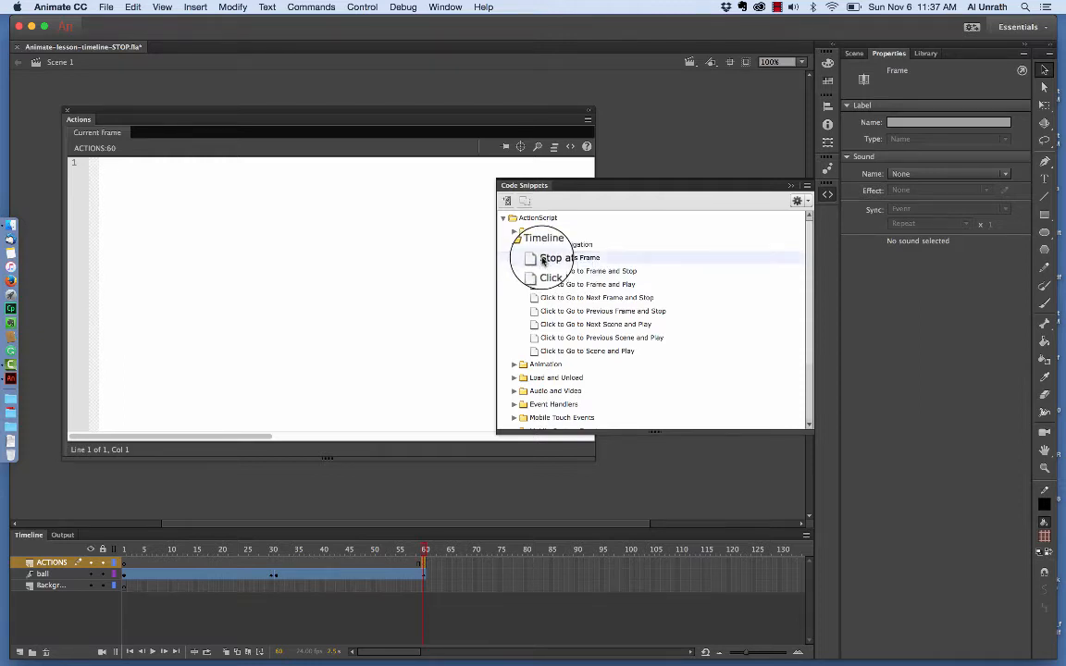
pyautogui.doubleClick(544, 259)
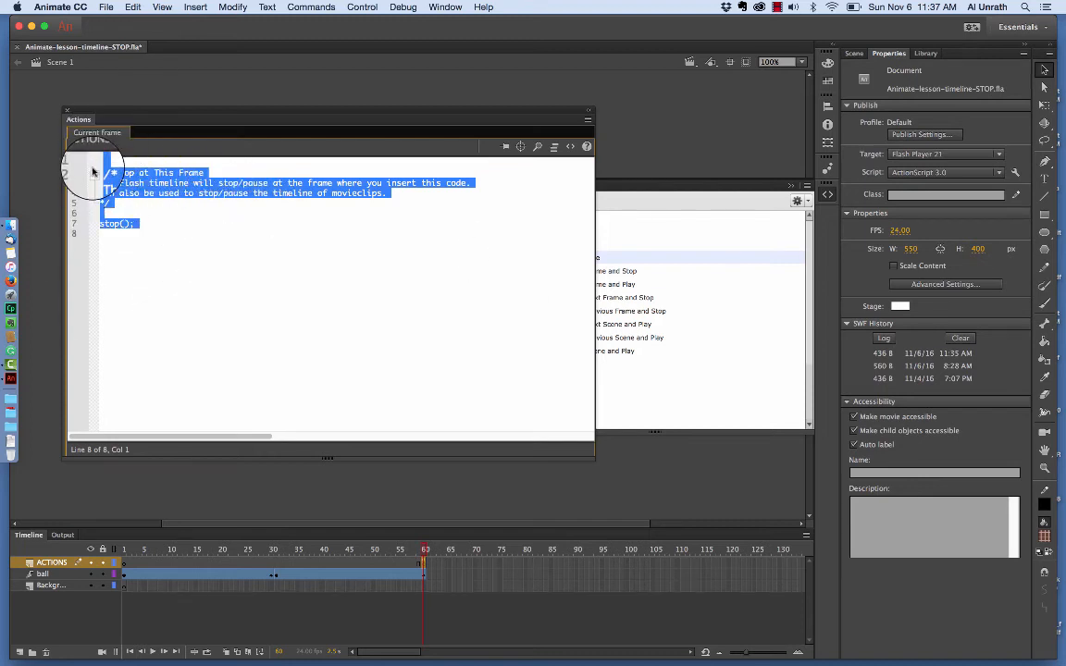
pyautogui.click(167, 224)
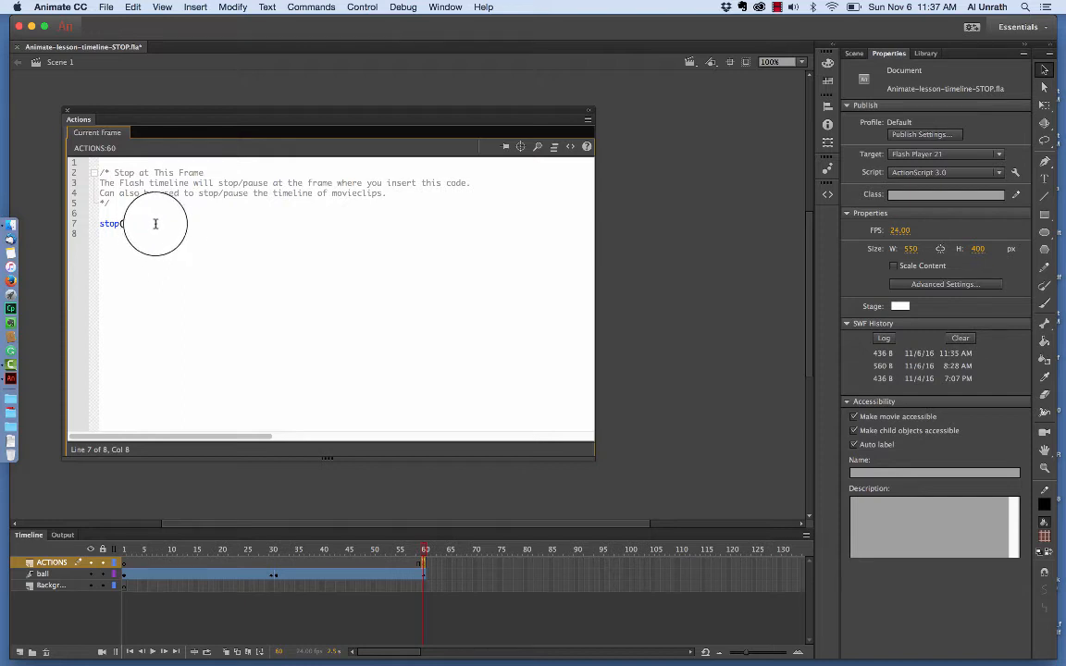
pyautogui.click(67, 111)
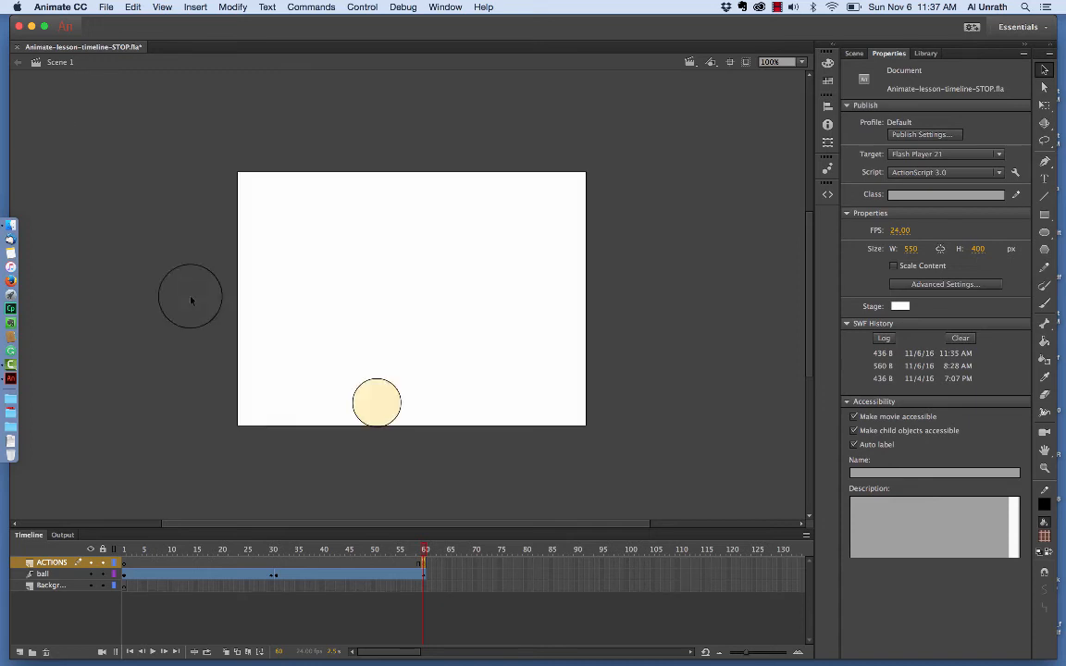
# Step: Move the playhead to frame 56 and test the movie with the stop action in place
pyautogui.click(404, 549)
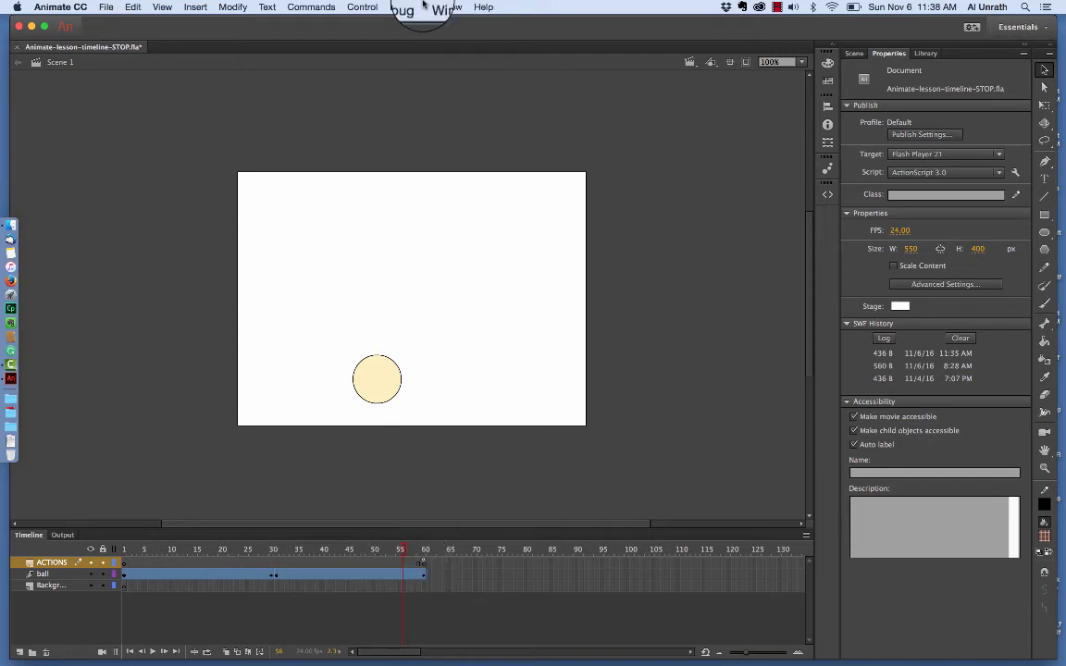
pyautogui.click(362, 7)
pyautogui.moveTo(375, 105)
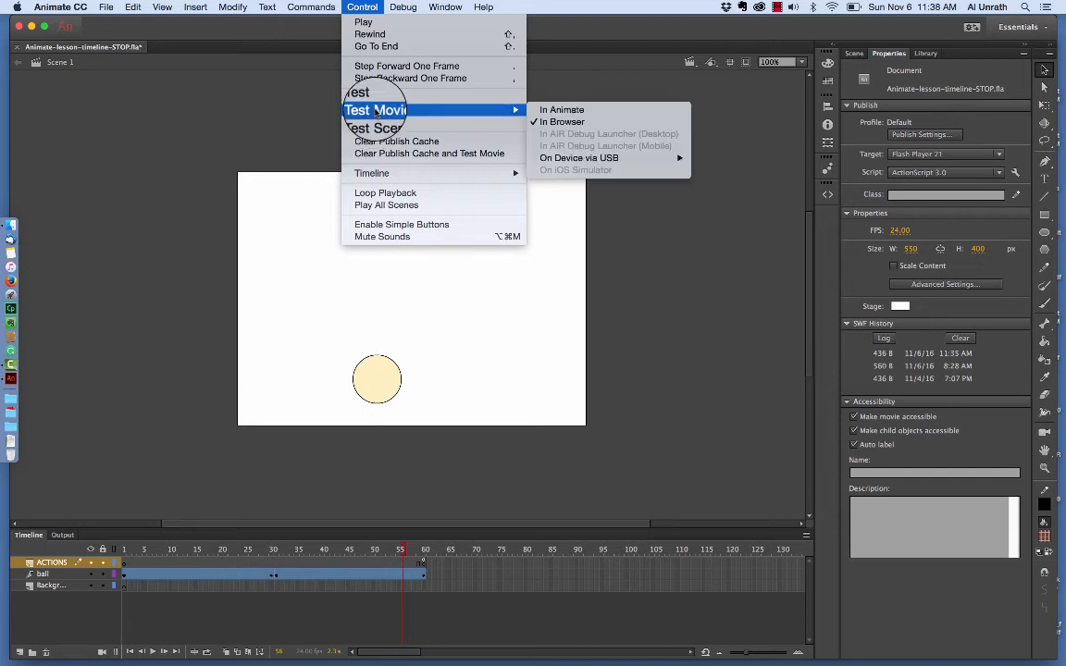
pyautogui.click(592, 115)
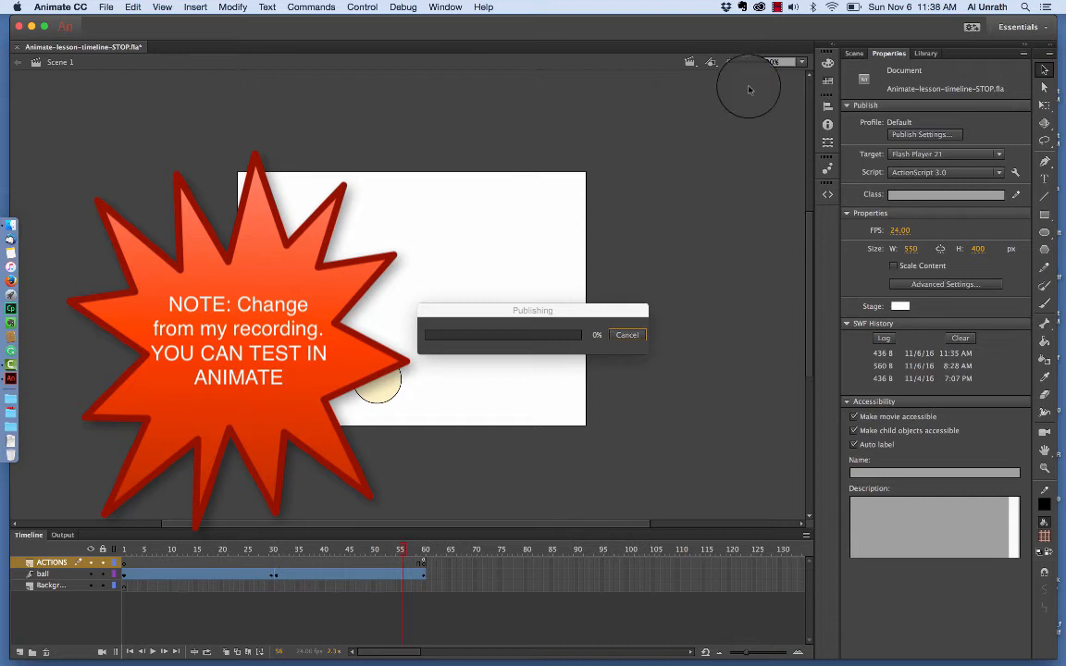
pyautogui.click(777, 8)
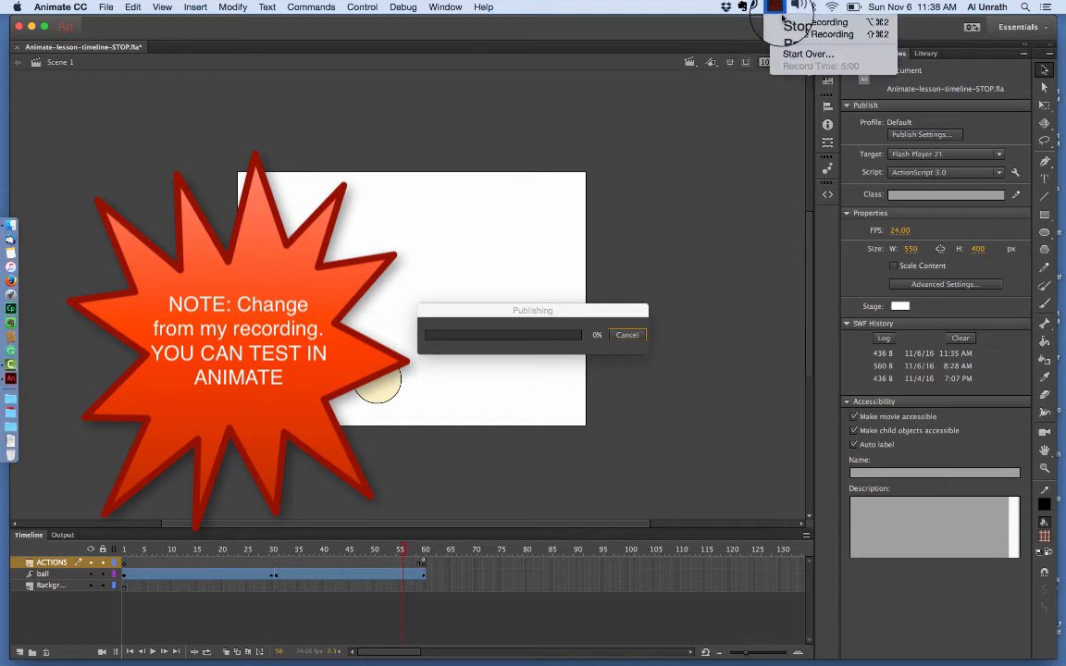
pyautogui.click(815, 35)
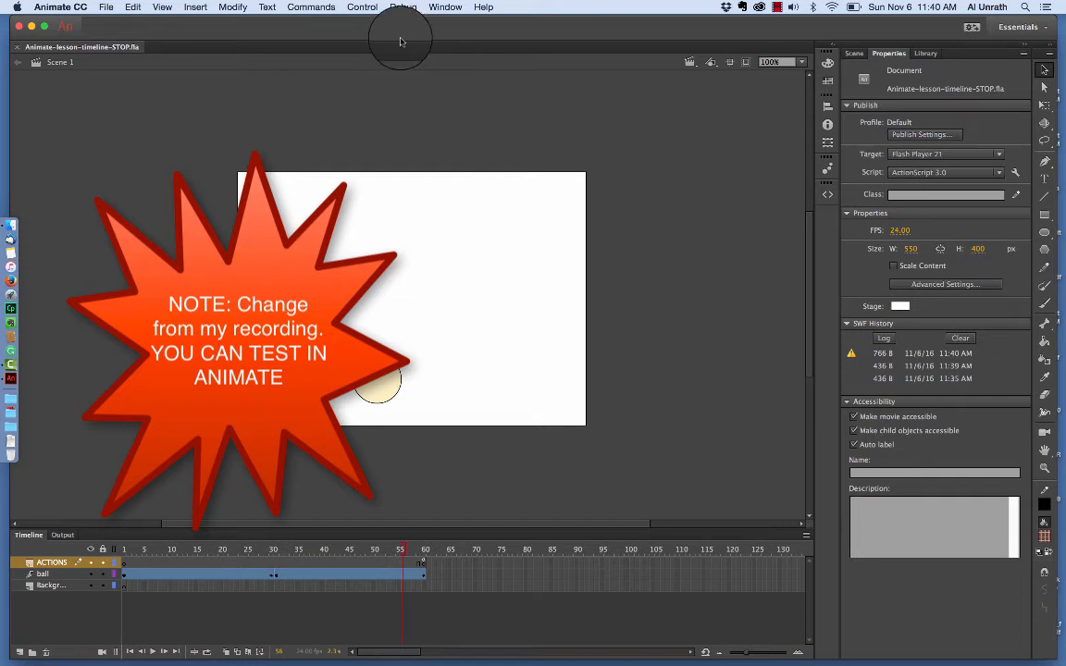
# Step: Test the movie in the browser, close the browser window and return to the Animate document
pyautogui.click(364, 7)
pyautogui.moveTo(370, 109)
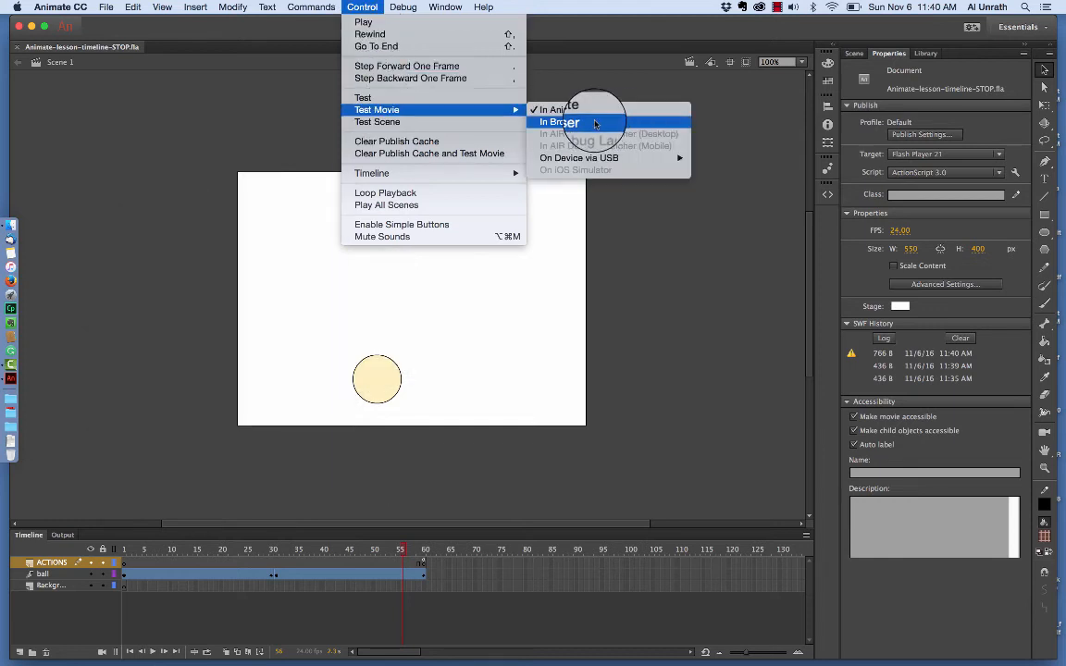
pyautogui.click(628, 123)
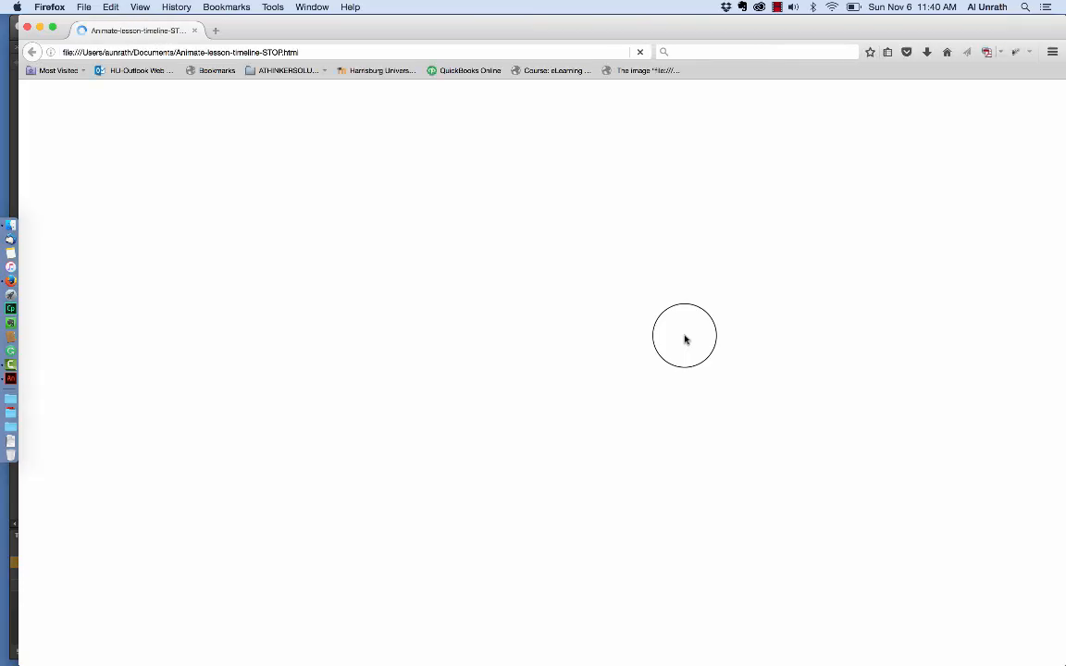
pyautogui.click(26, 29)
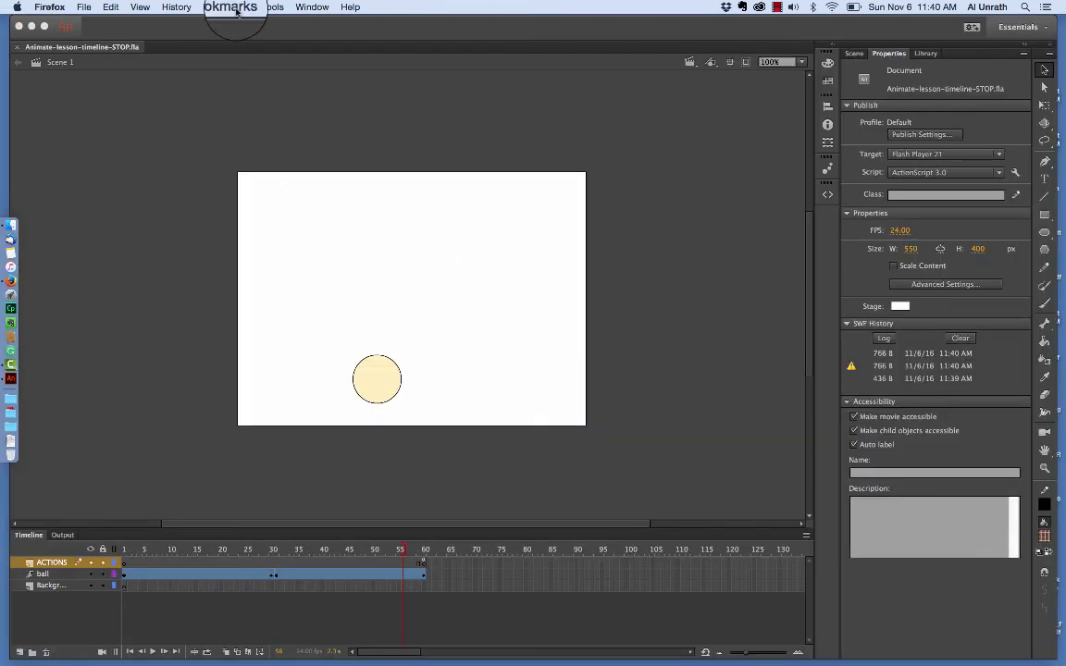
pyautogui.click(290, 100)
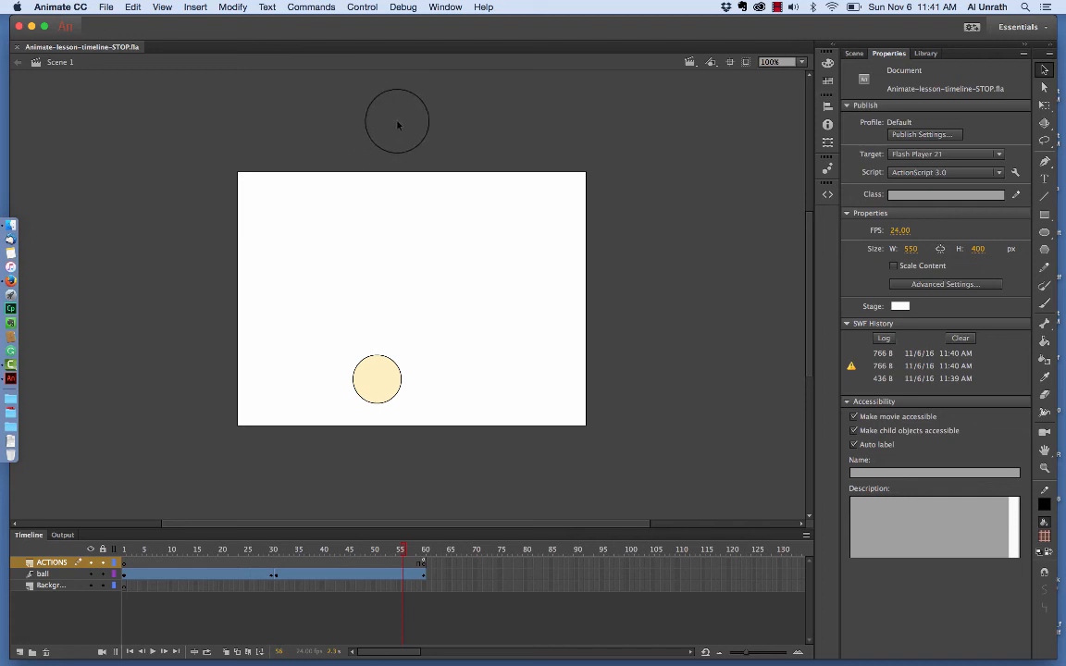
# Step: Switch the movie test target from In Browser to In Animate and start the test
pyautogui.click(363, 8)
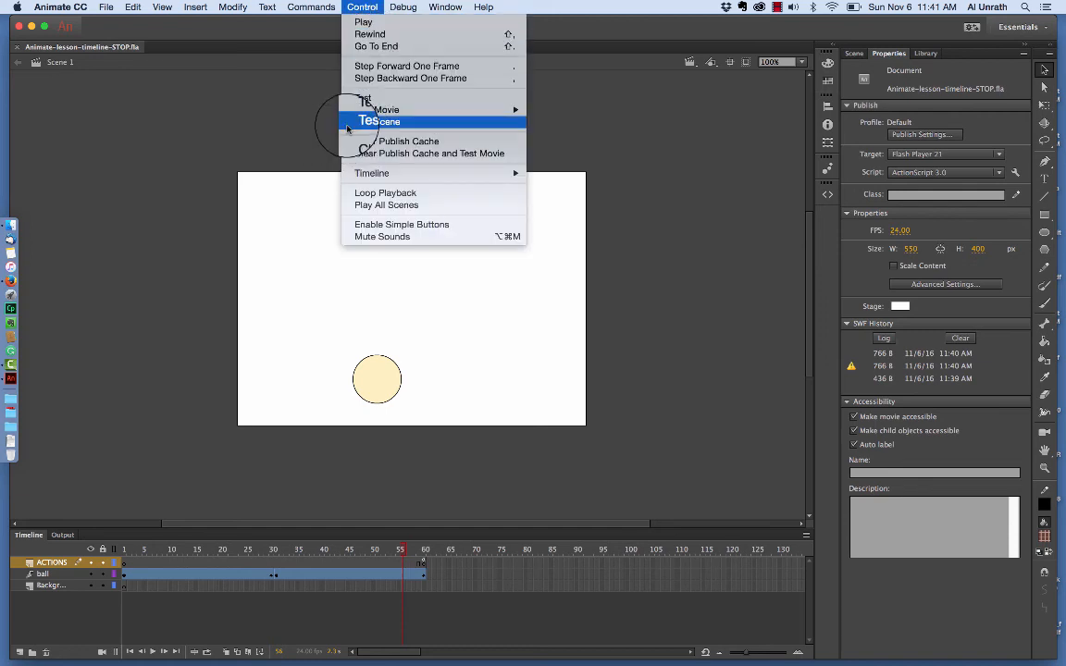
pyautogui.moveTo(435, 110)
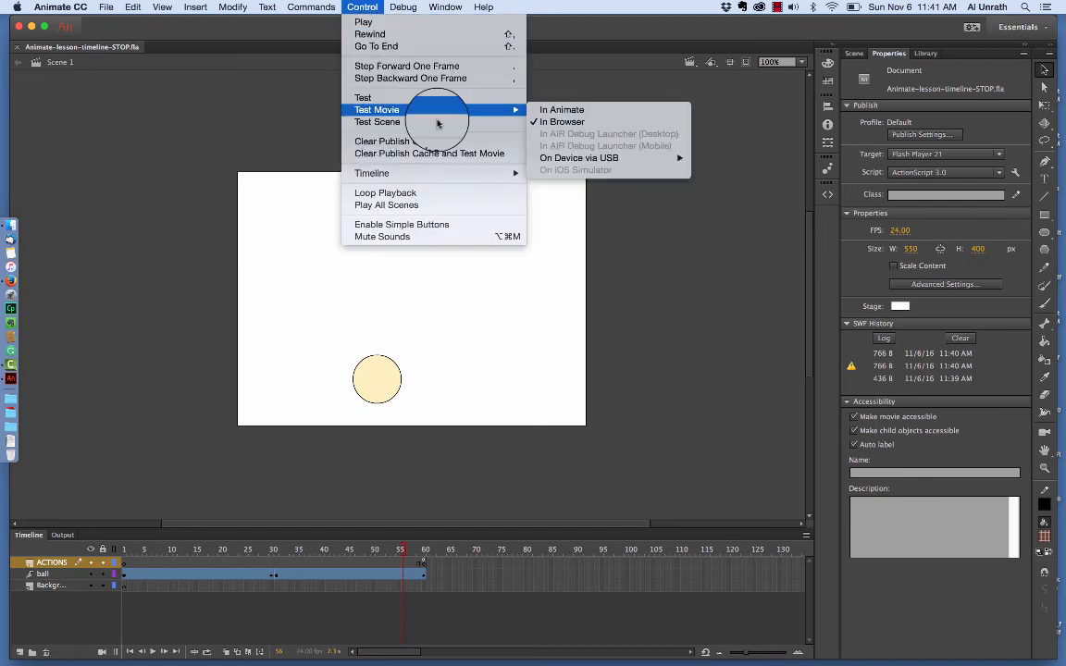
pyautogui.click(559, 115)
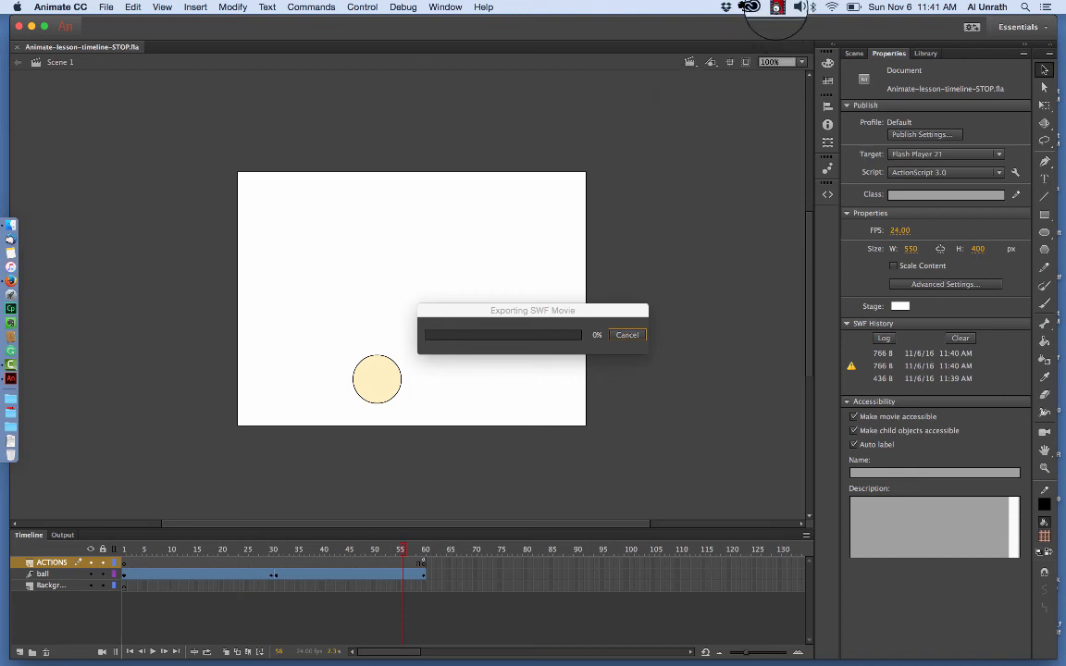
pyautogui.click(777, 8)
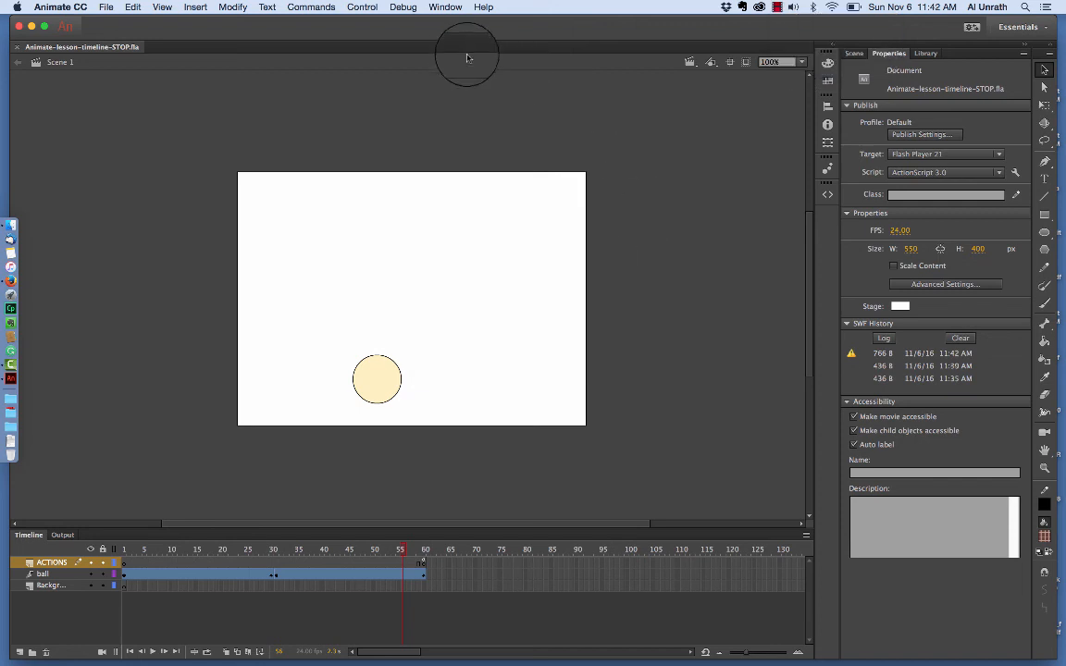
# Step: Test the movie in Animate again to check the stop at frame 60, and close the SWF preview window
pyautogui.click(366, 7)
pyautogui.moveTo(370, 109)
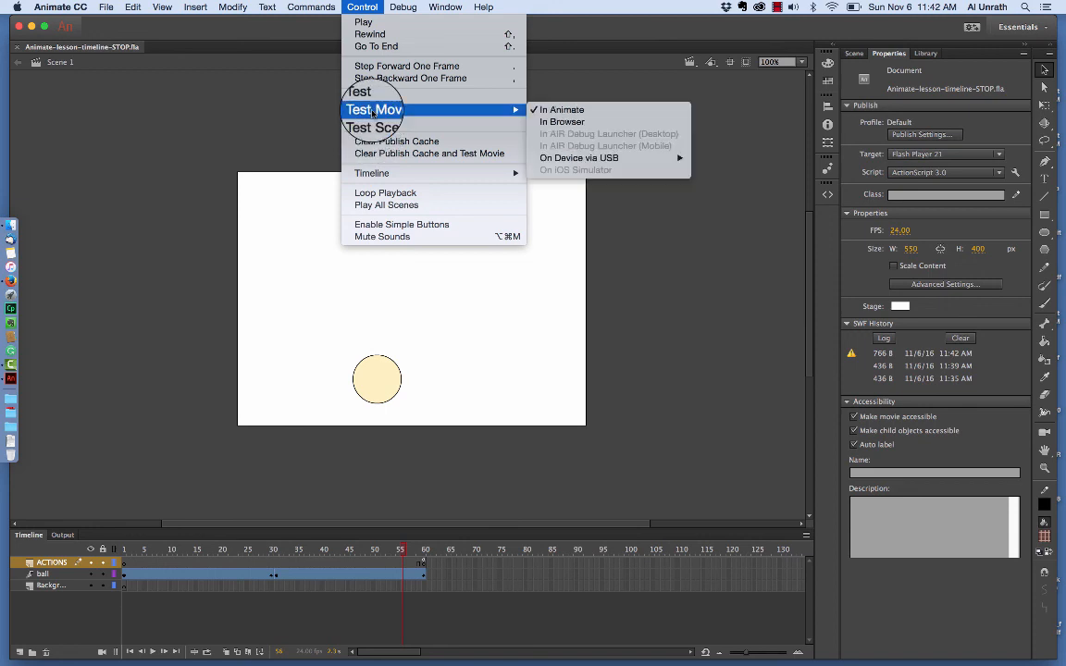
pyautogui.click(573, 109)
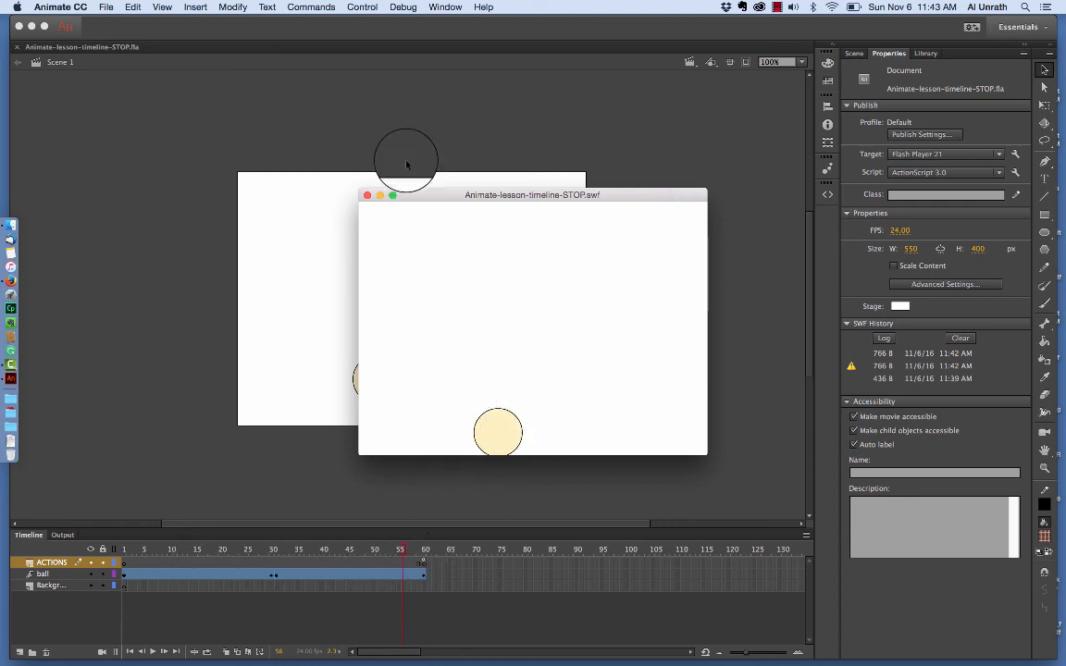
pyautogui.click(366, 196)
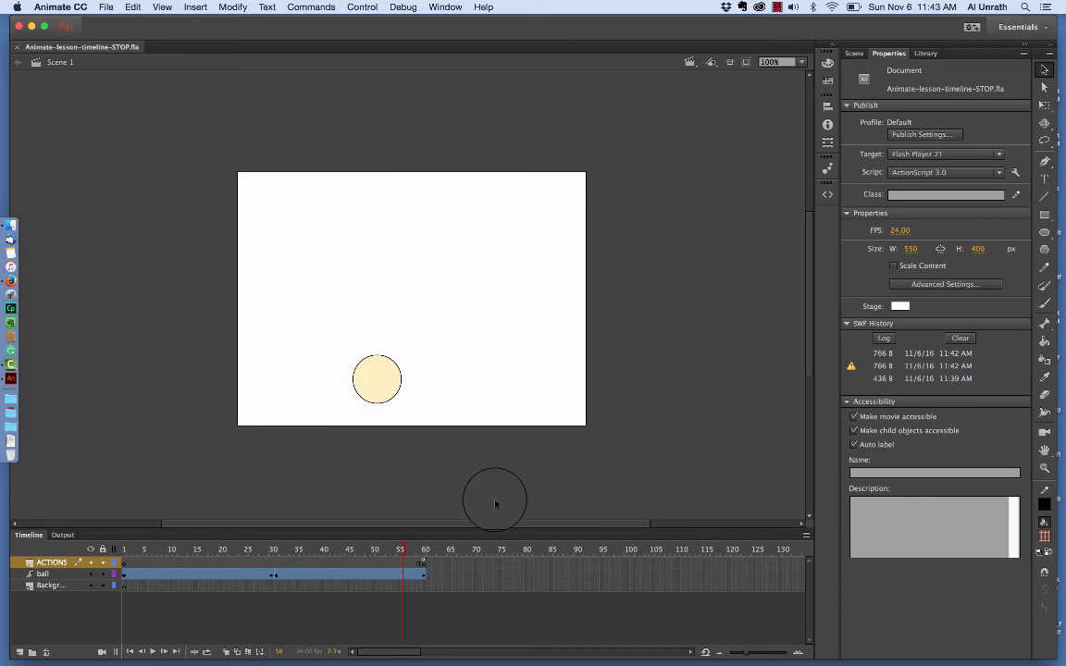